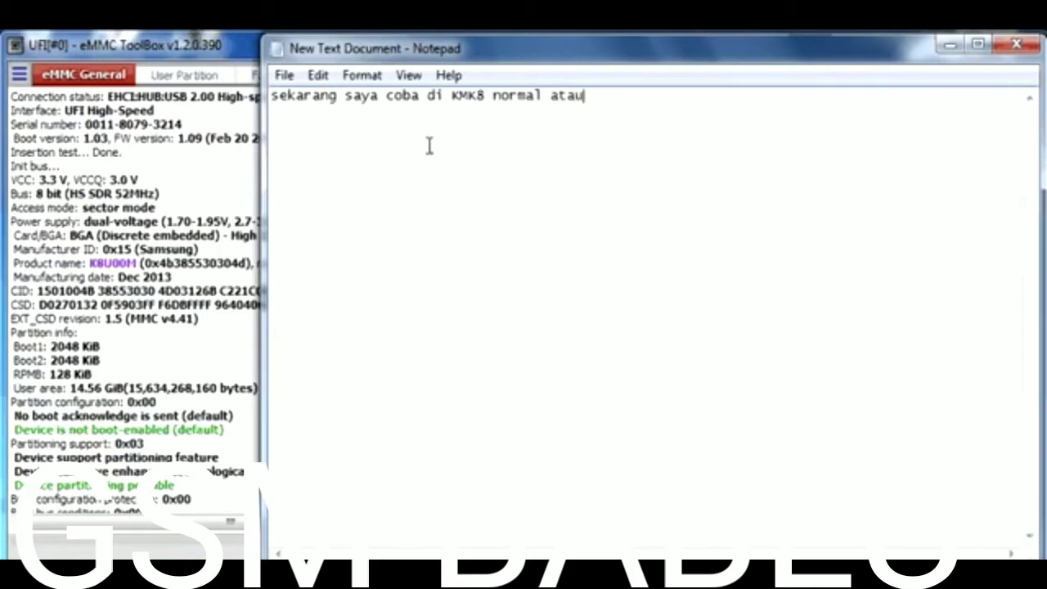
# - Finish the note: '…di bagian nand, kalau di bagian RAM mungkin harus dengan cara pasang.'
pyautogui.write('dak nya d')
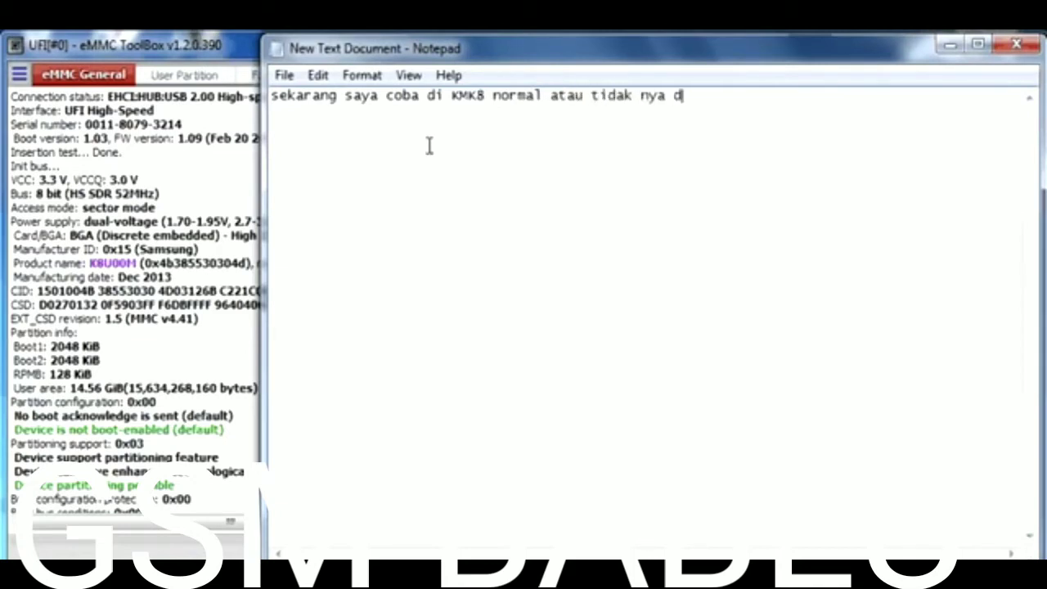
pyautogui.write('i baj')
pyautogui.press('BackSpace')
pyautogui.press('BackSpace')
pyautogui.press('BackSpace')
pyautogui.press('BackSpace')
pyautogui.press('BackSpace')
pyautogui.press('BackSpace')
pyautogui.write('.')
pyautogui.press('BackSpace')
pyautogui.write('di bagian nand')
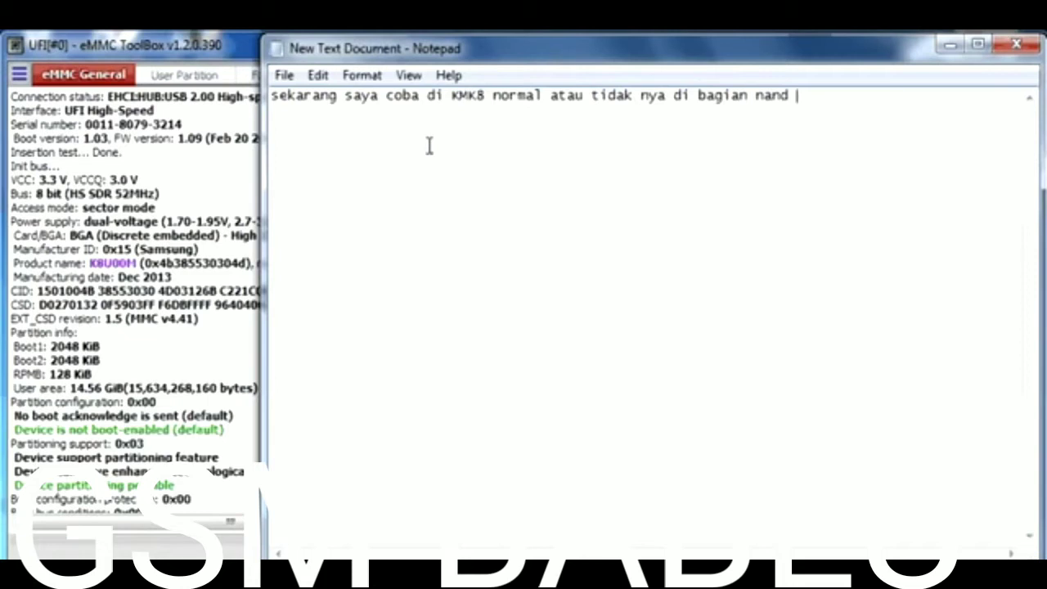
pyautogui.press('BackSpace')
pyautogui.write(', kala')
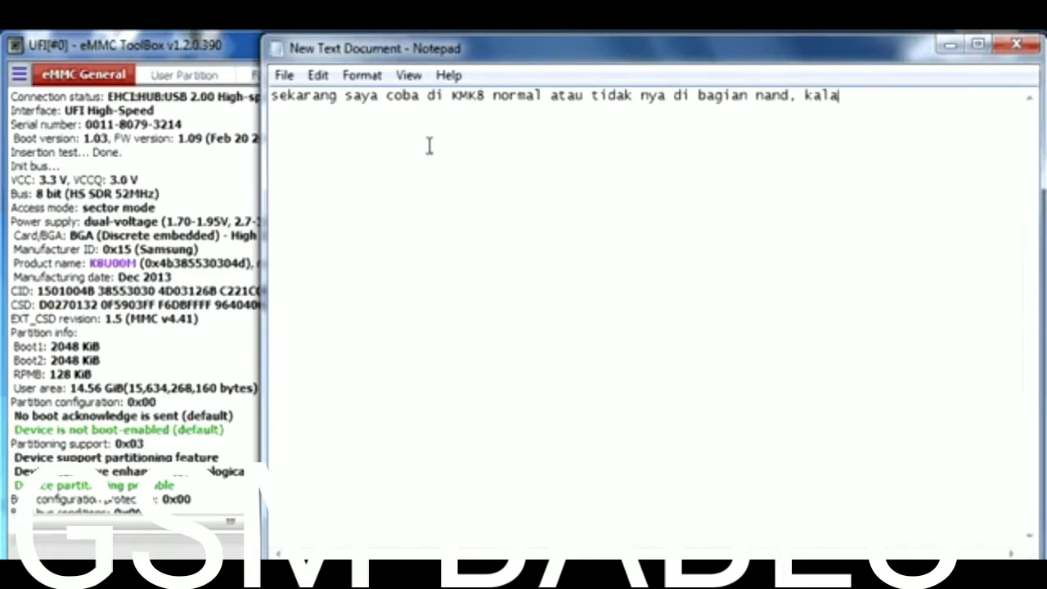
pyautogui.write('u di bagia')
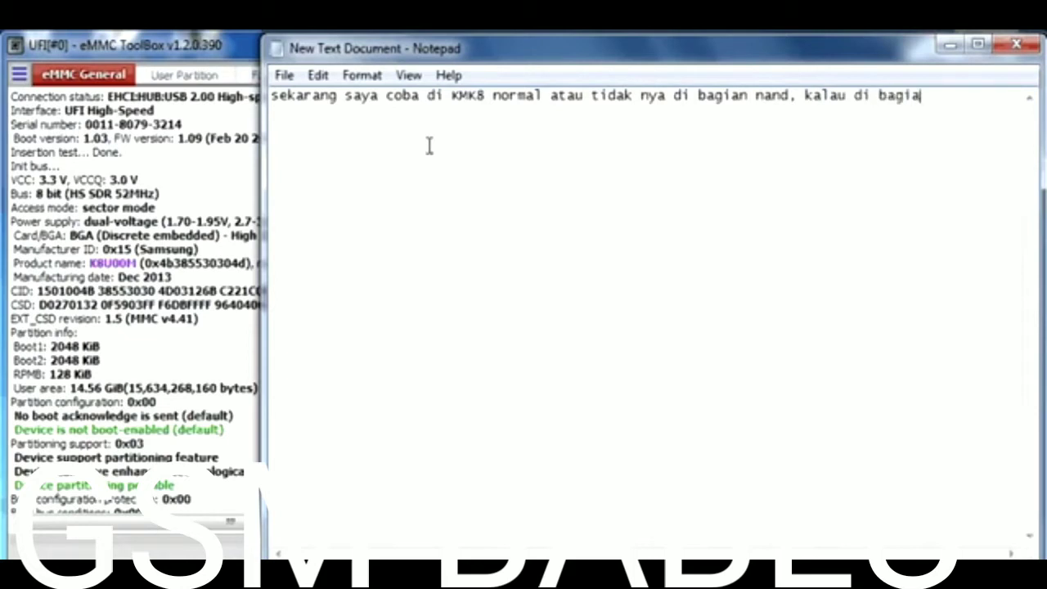
pyautogui.write('n RAM')
pyautogui.press('Return')
pyautogui.write('mungkin')
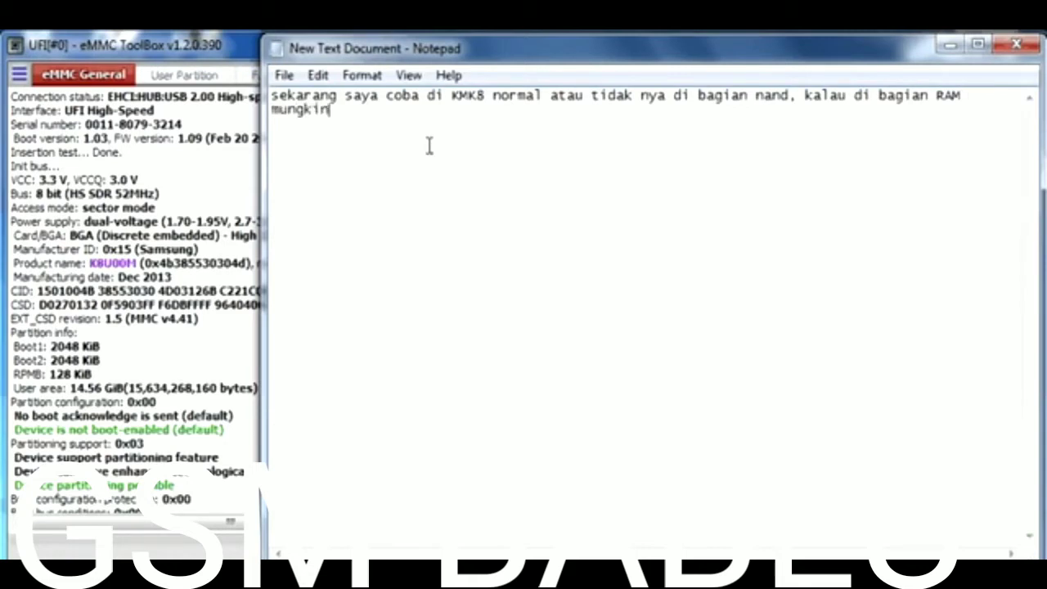
pyautogui.write(' harus dengan ca')
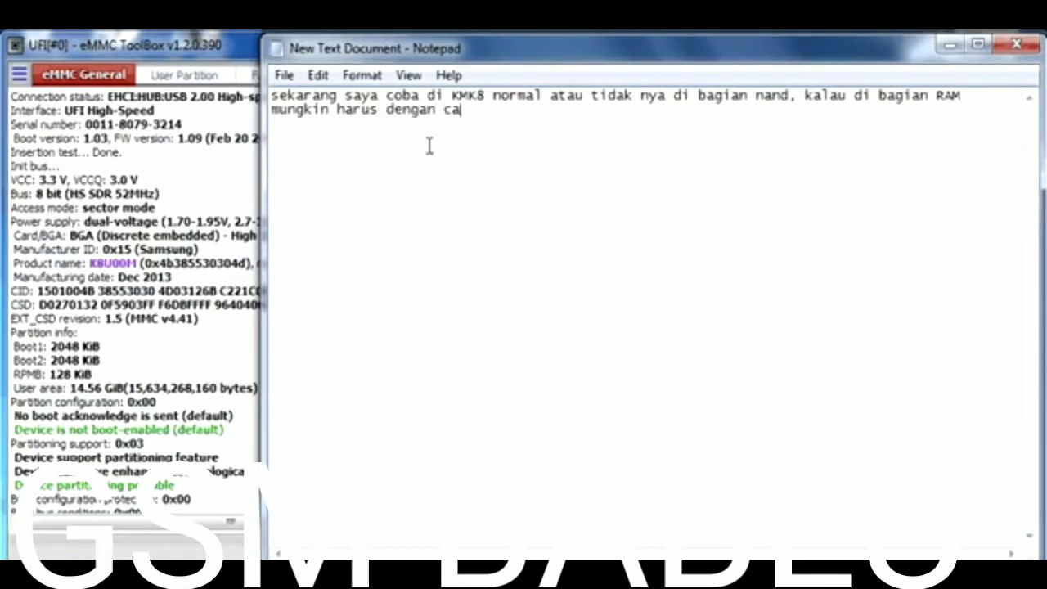
pyautogui.write('ra pasang.')
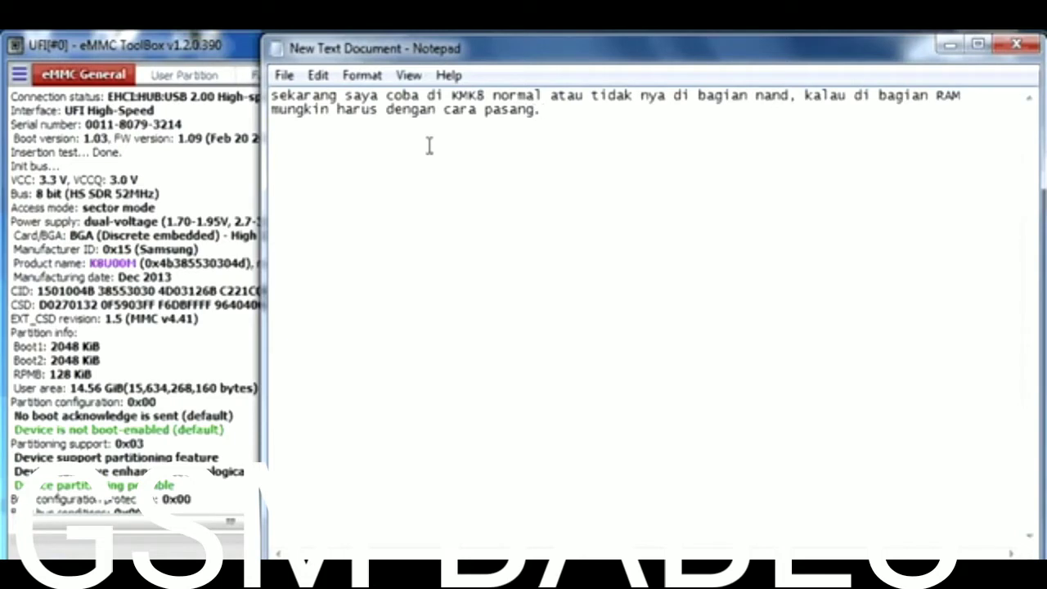
# - Add the line 'yu simak :D' and minimize Notepad
pyautogui.press('Return')
pyautogui.write('yu simak :D')
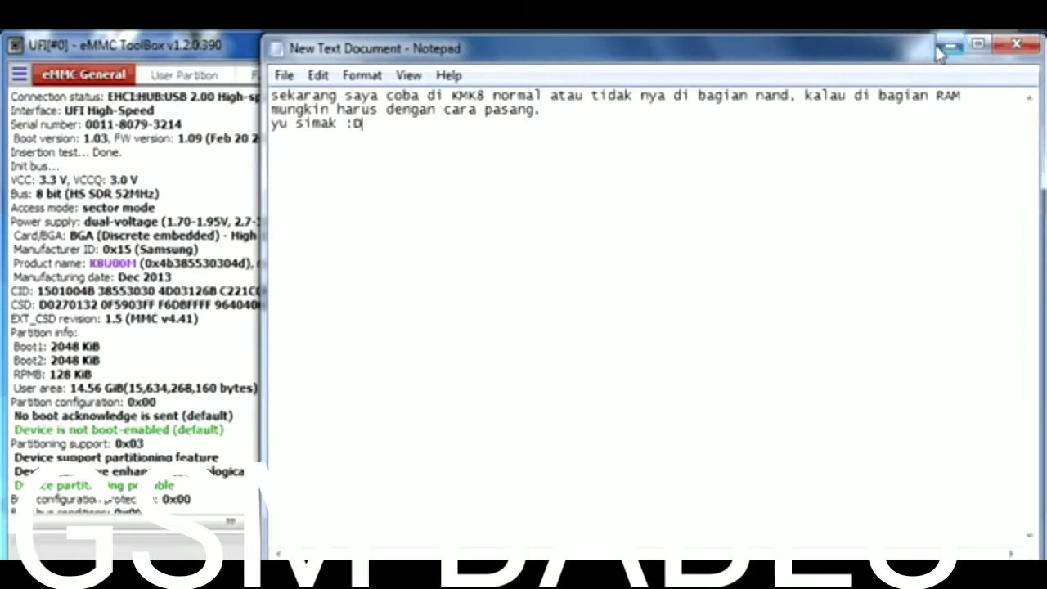
pyautogui.click(949, 47)
# - Re-identify the Samsung eMMC and scroll through its identification log
pyautogui.click(936, 173)
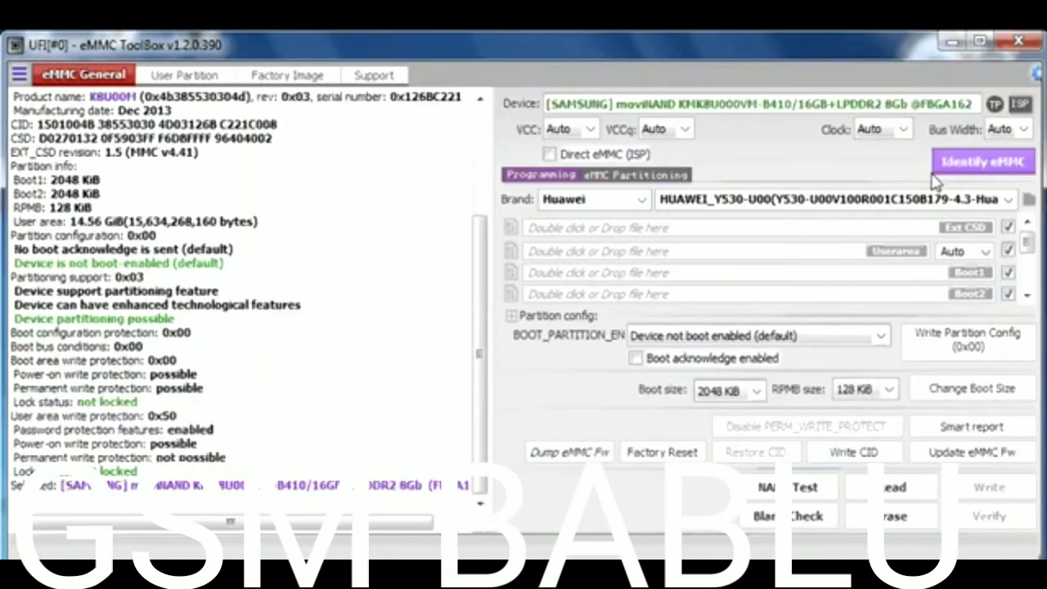
pyautogui.scroll(4, 480, 333)
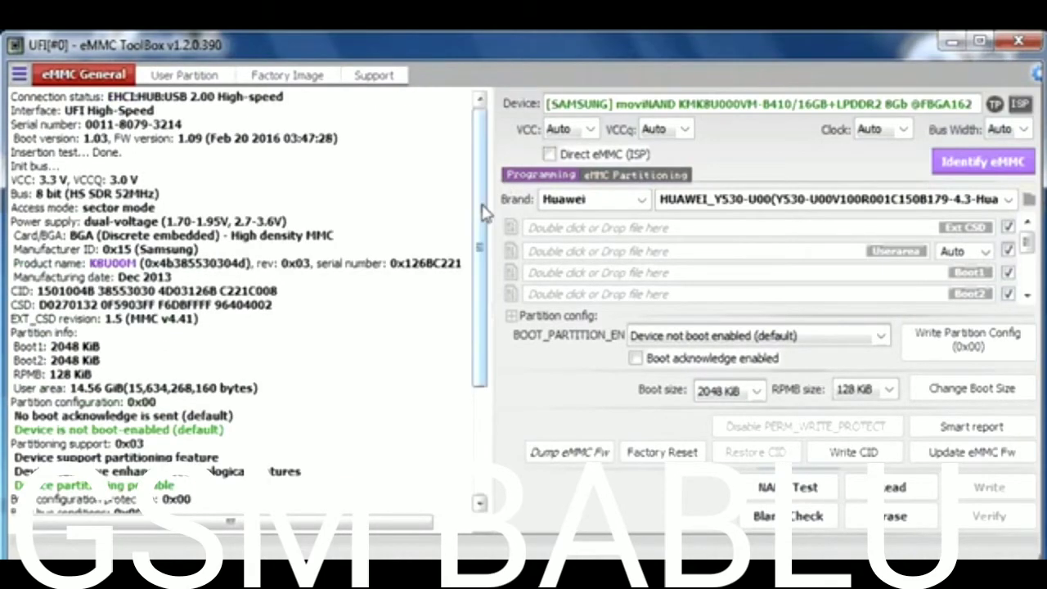
pyautogui.scroll(-4, 489, 345)
pyautogui.scroll(4, 488, 345)
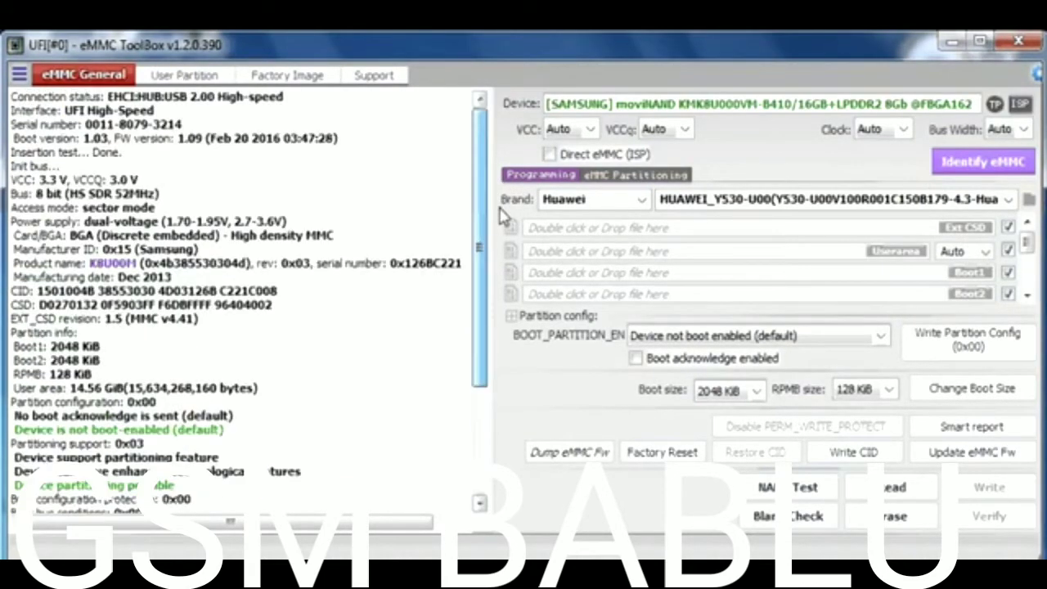
# - Run the Smart report, identify the KMK8U000VM chip again, and return to Notepad
pyautogui.click(976, 426)
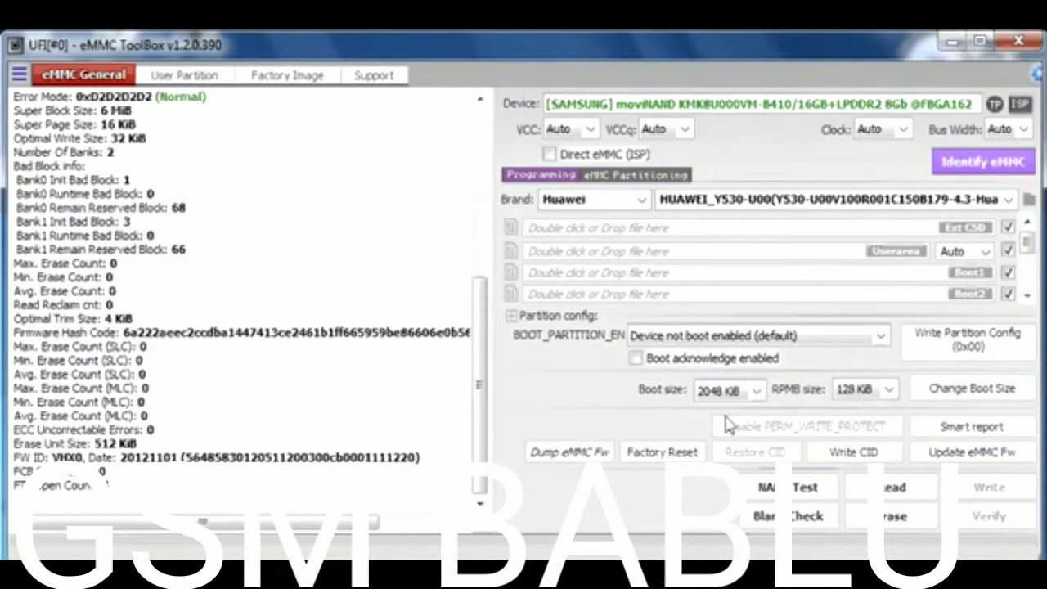
pyautogui.moveTo(479, 428)
pyautogui.mouseDown()
pyautogui.moveTo(489, 260)
pyautogui.moveTo(489, 458)
pyautogui.mouseUp()
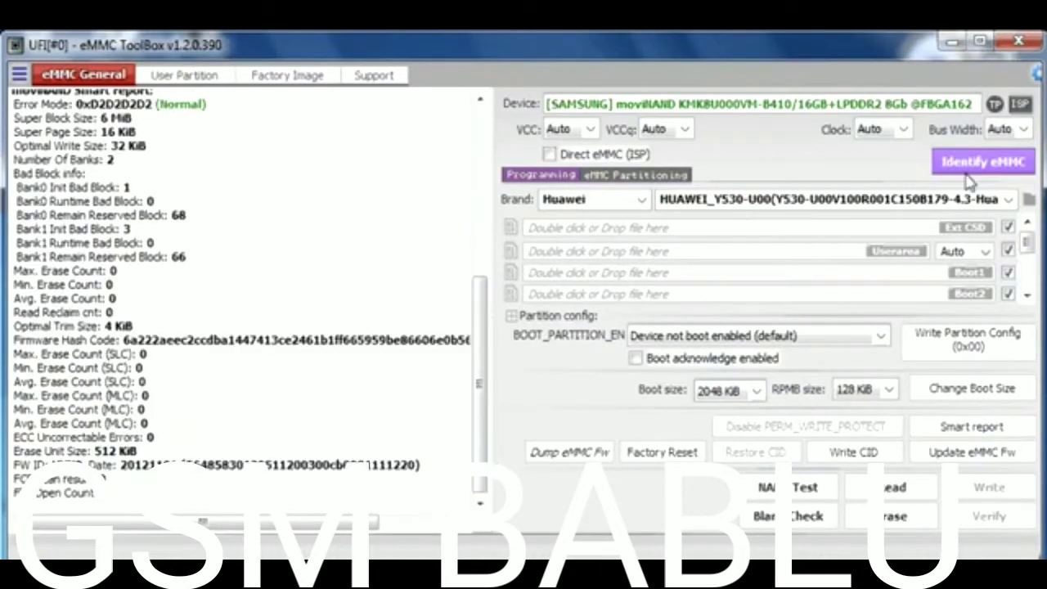
pyautogui.click(975, 165)
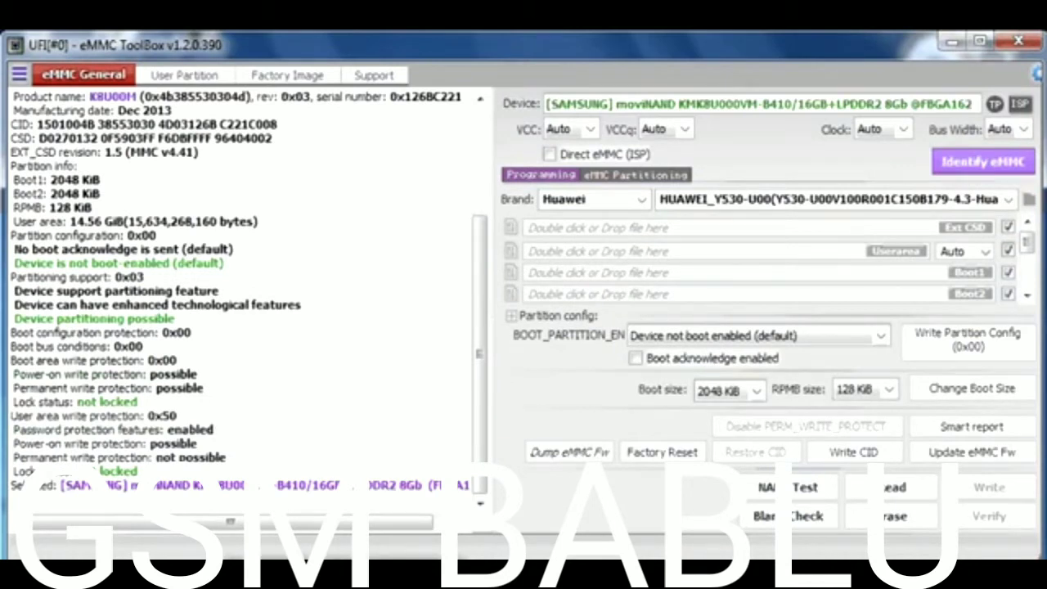
pyautogui.hotkey('alt', 'Tab')
# - Add lines 'dari log nya normal ya?' and 'kita coba write preloader sekaligus ganti CID.'
pyautogui.press('Return')
pyautogui.write('dari log nya normal ya')
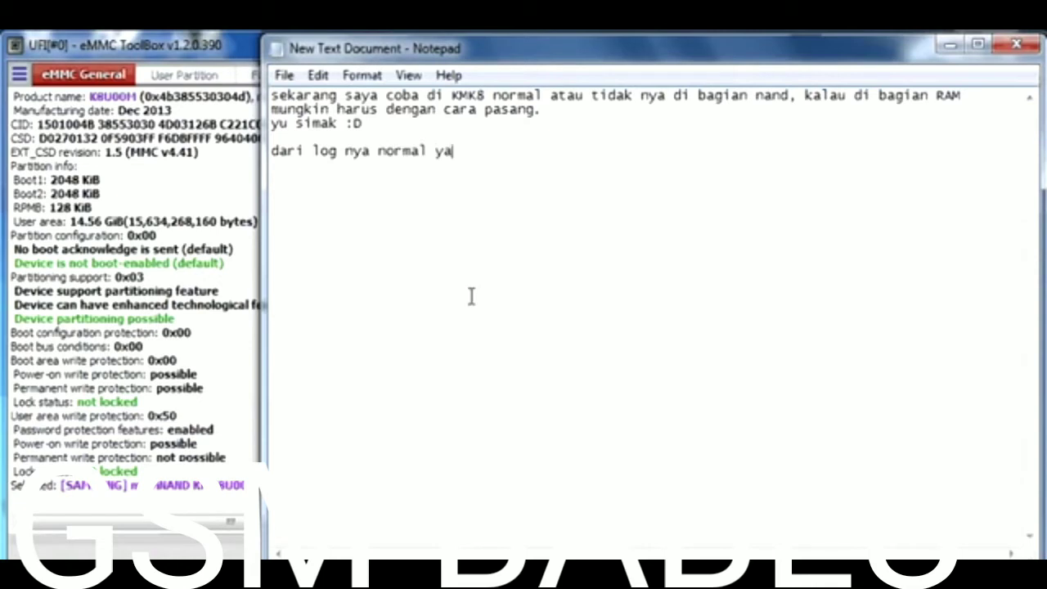
pyautogui.write('?')
pyautogui.press('Return')
pyautogui.press('Return')
pyautogui.write('kita coba ')
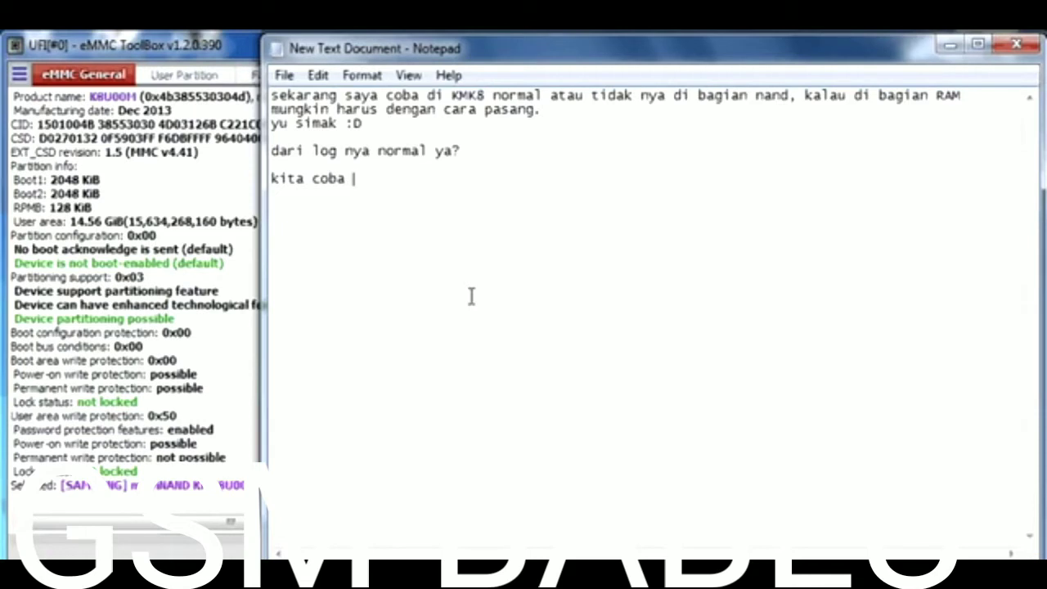
pyautogui.write('write pr')
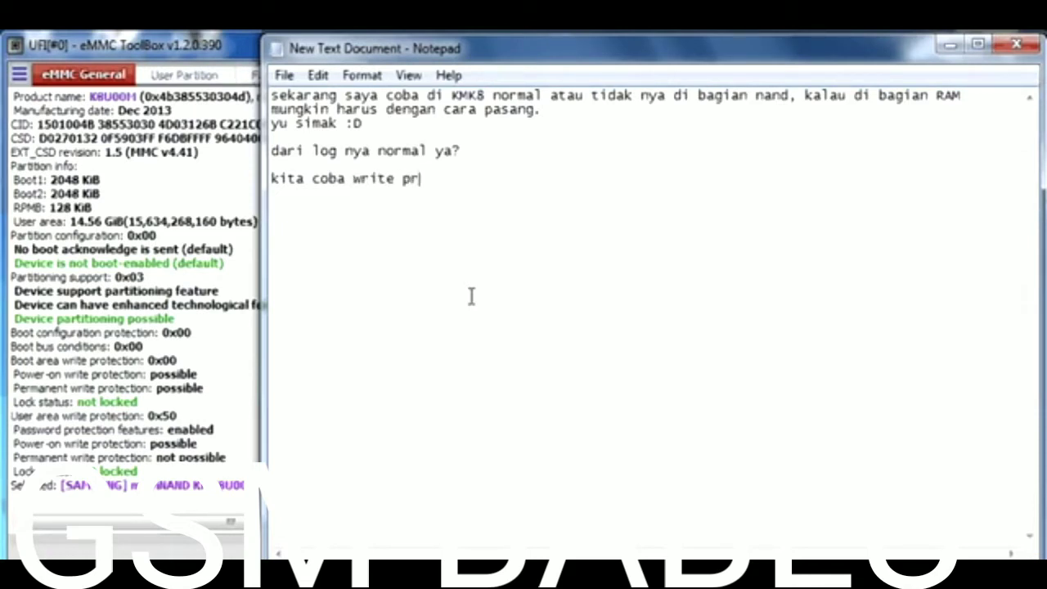
pyautogui.write('eloader')
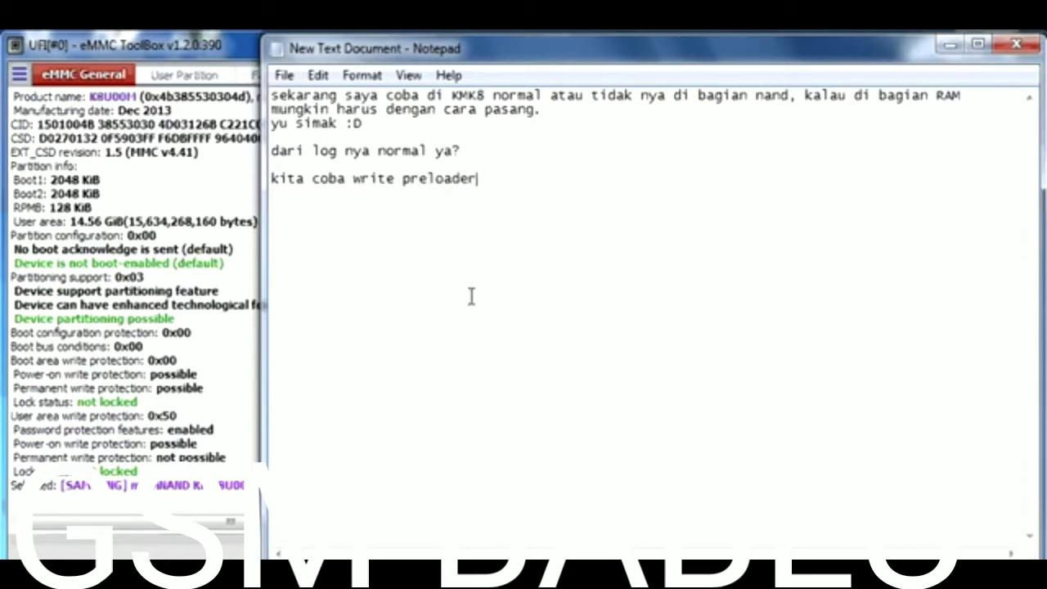
pyautogui.write(' sekalig')
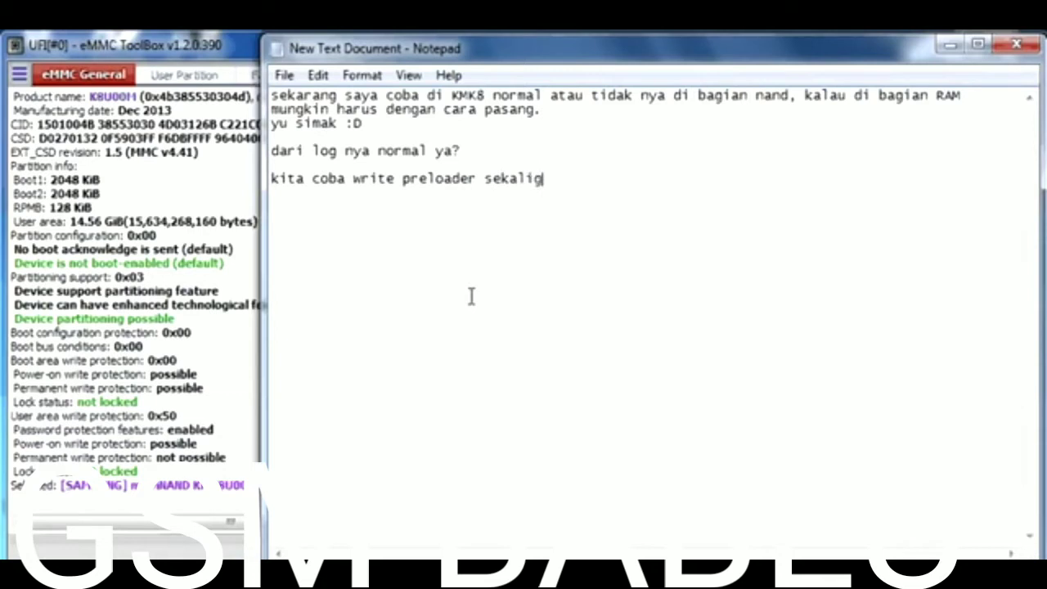
pyautogui.write('us gant')
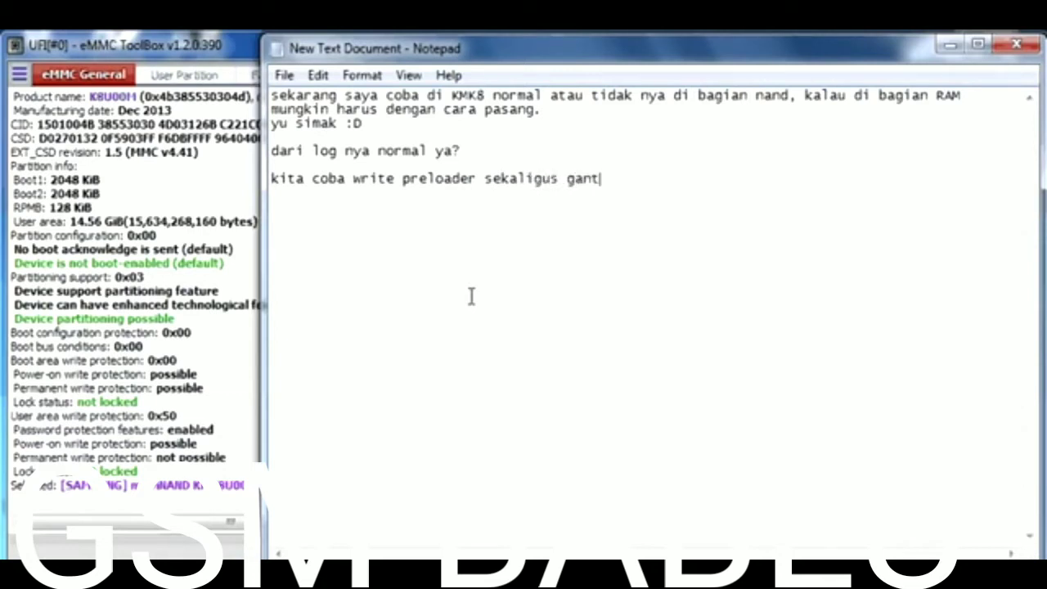
pyautogui.write('i CID.')
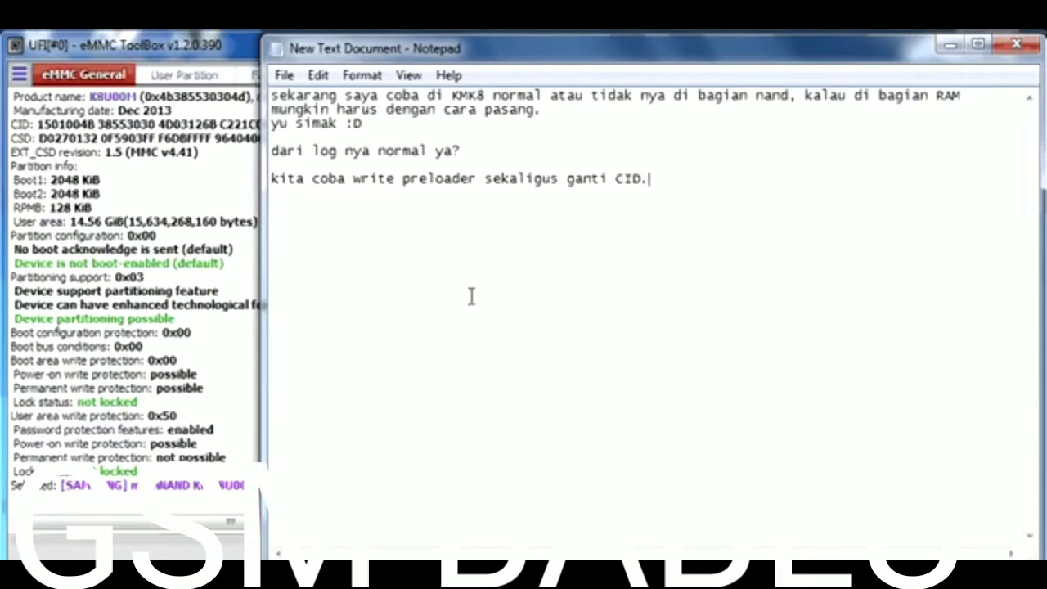
# - On Factory Image, load the MT6572_Android_scatter file and tick only PRELOADER
pyautogui.click(948, 44)
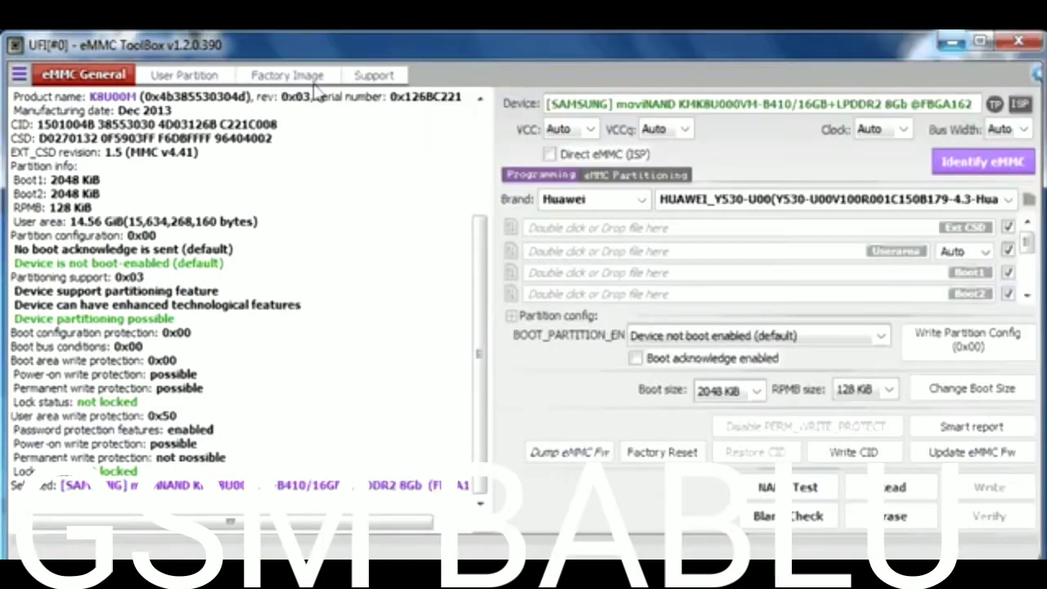
pyautogui.click(295, 75)
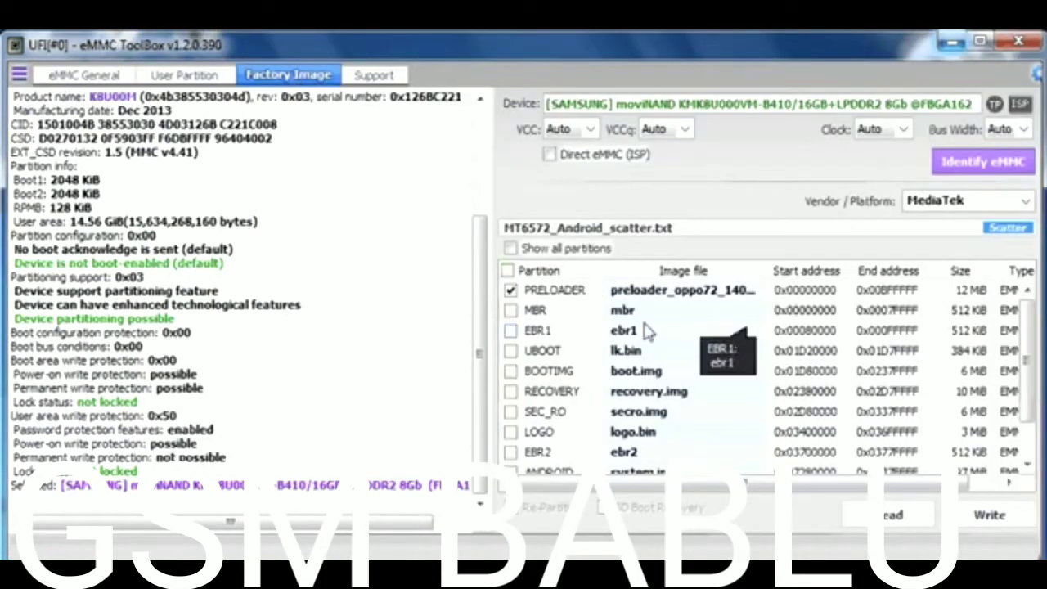
pyautogui.click(1008, 228)
pyautogui.moveTo(237, 343); pyautogui.dragTo(895, 243)
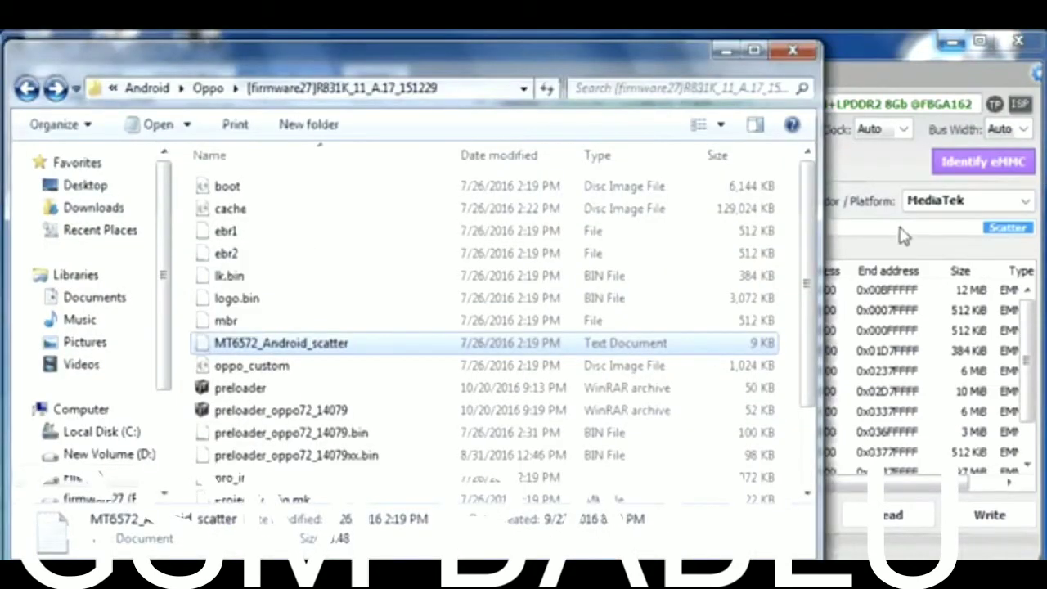
pyautogui.press('Return')
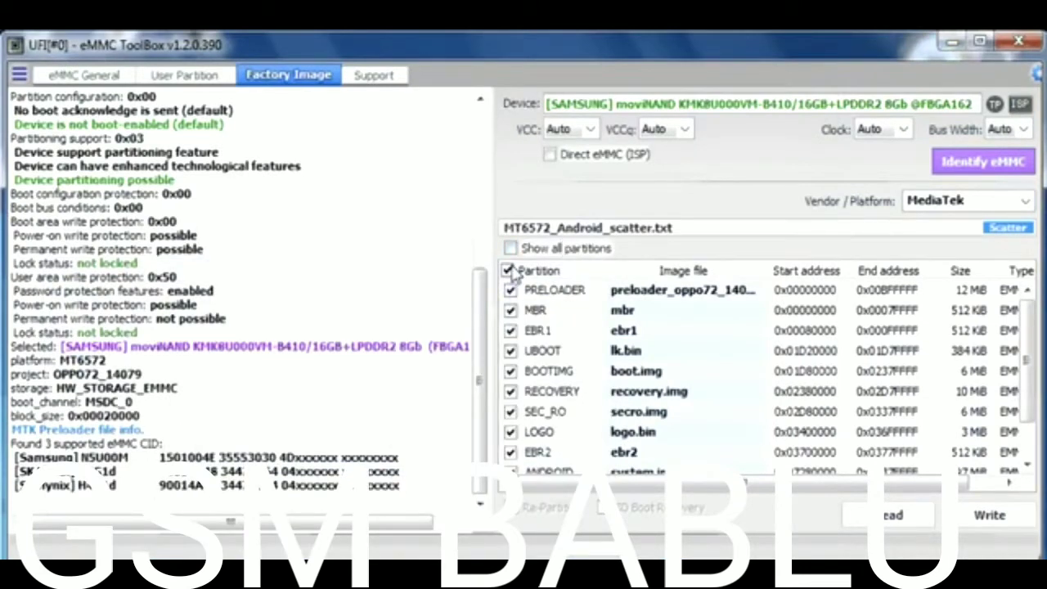
pyautogui.click(508, 270)
pyautogui.click(511, 290)
# - Write the preloader, accepting the 4096 KiB Boot/RPMB resize and choosing the H4G1d CID
pyautogui.click(970, 515)
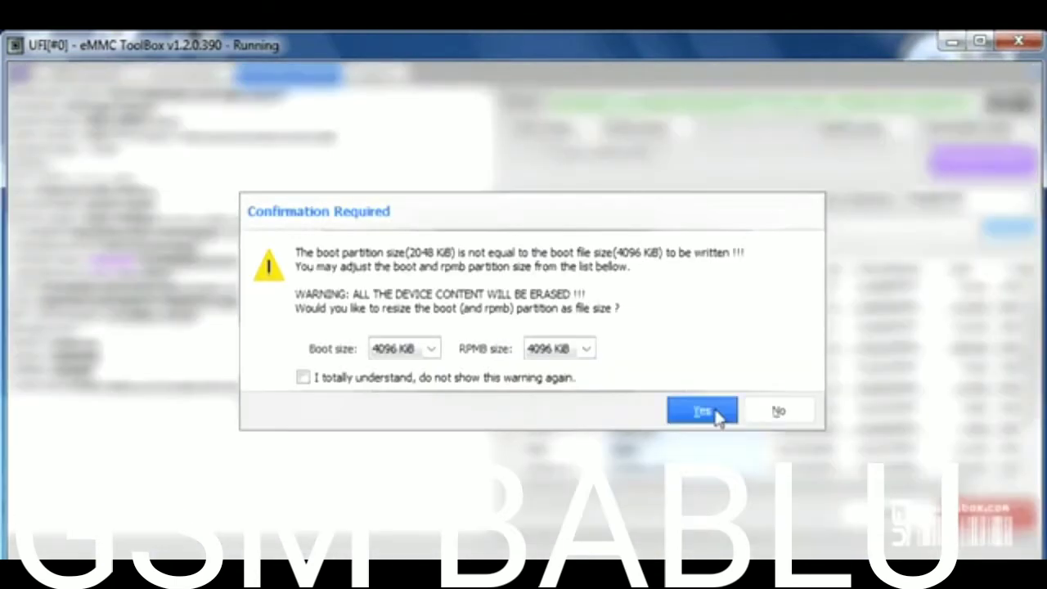
pyautogui.click(704, 411)
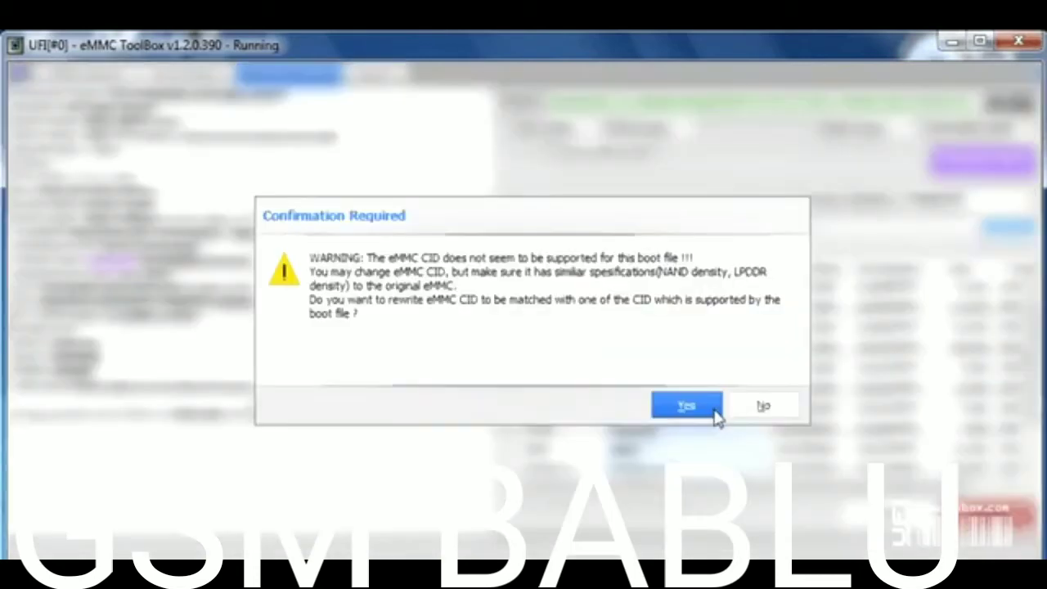
pyautogui.click(715, 414)
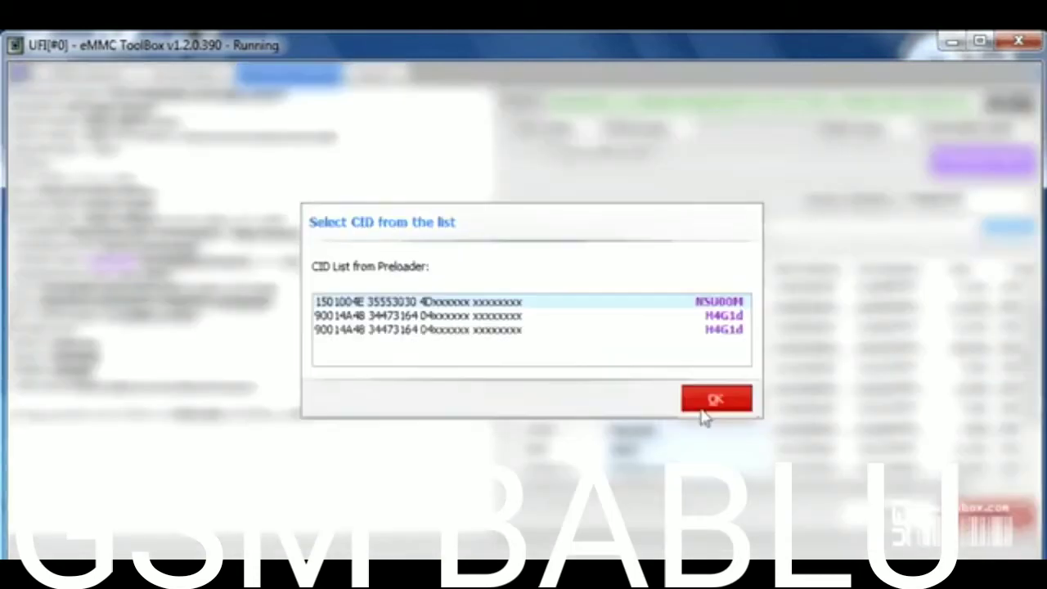
pyautogui.click(712, 330)
pyautogui.click(715, 399)
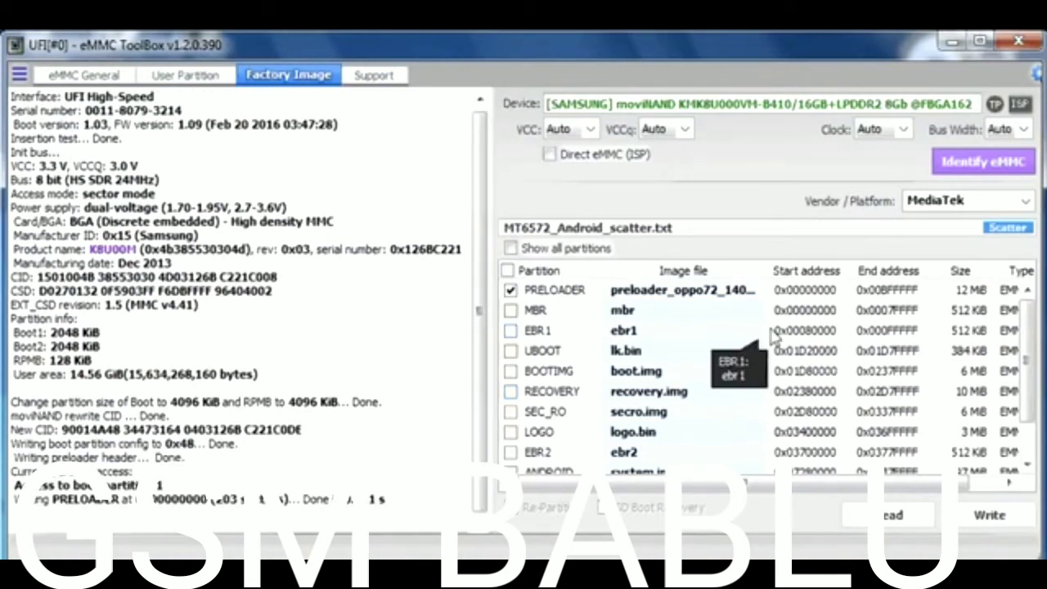
# - Re-identify the chip and confirm it reports SK Hynix H4G1d with 4096 KiB Boot1, Boot2, RPMB
pyautogui.click(957, 167)
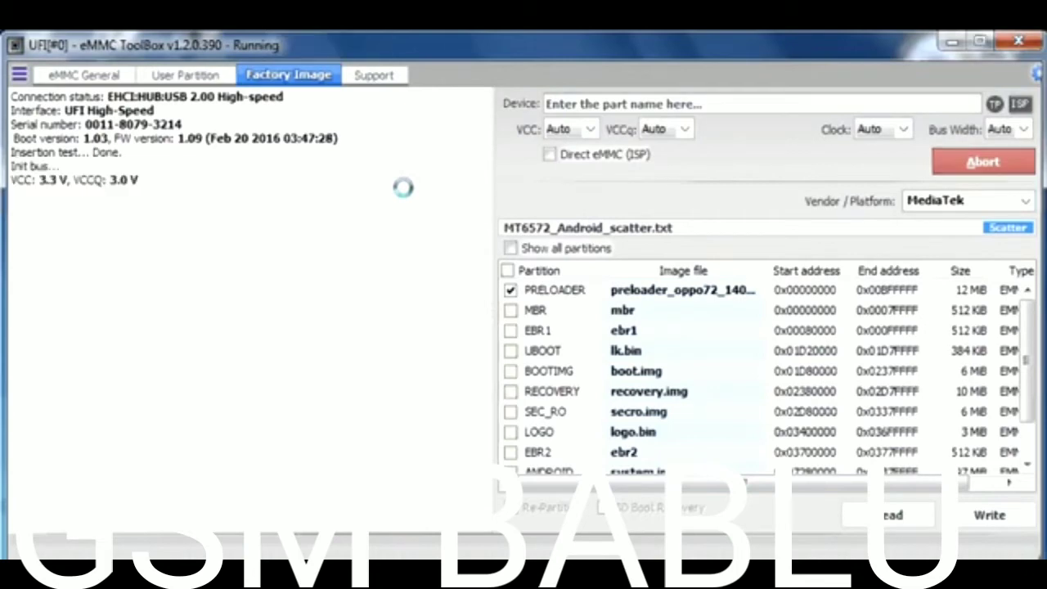
pyautogui.scroll(2, 477, 267)
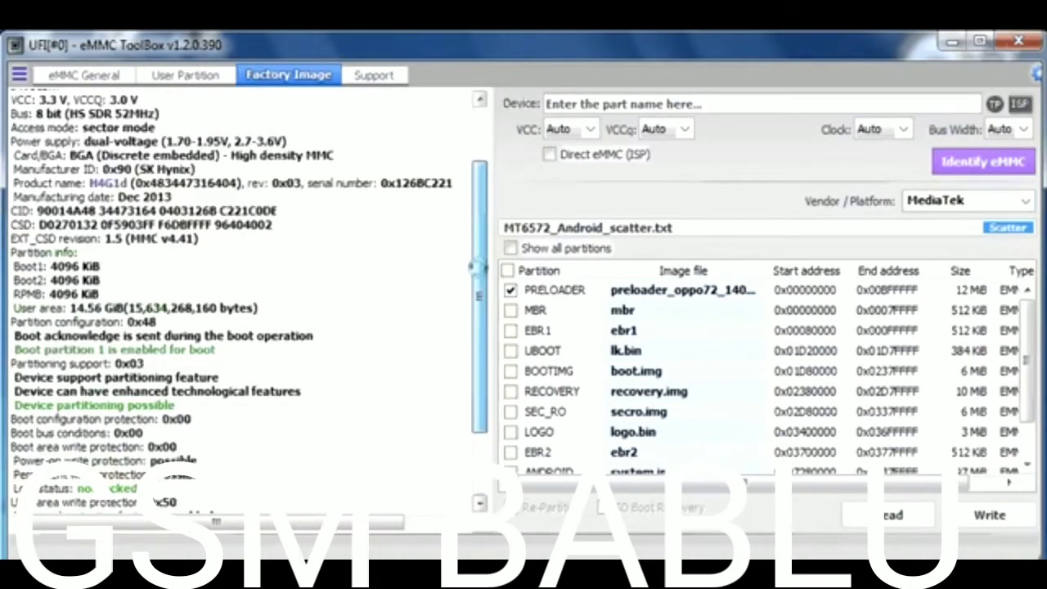
pyautogui.moveTo(477, 267); pyautogui.dragTo(481, 210)
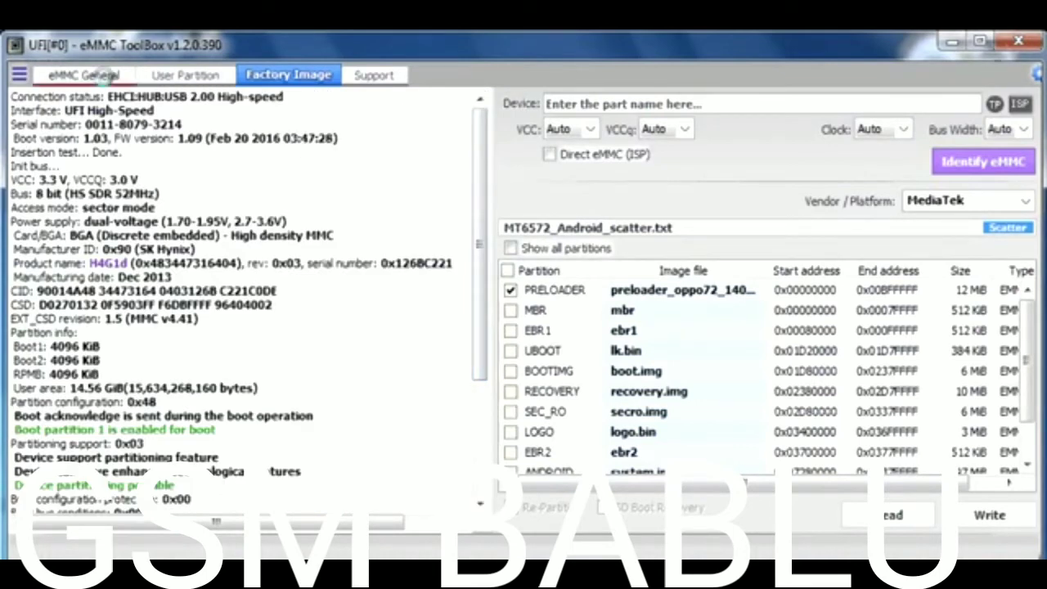
pyautogui.click(84, 74)
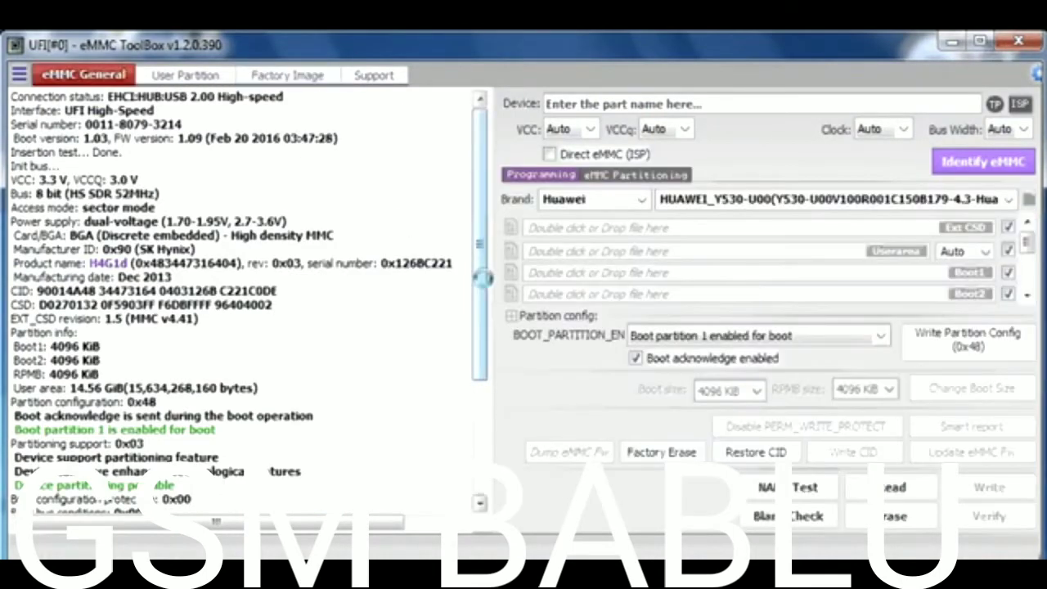
# - Blank-check Boot1 only (Ext CSD, Userarea, Boot2 unchecked), then re-identify the chip
pyautogui.moveTo(482, 270); pyautogui.dragTo(470, 239)
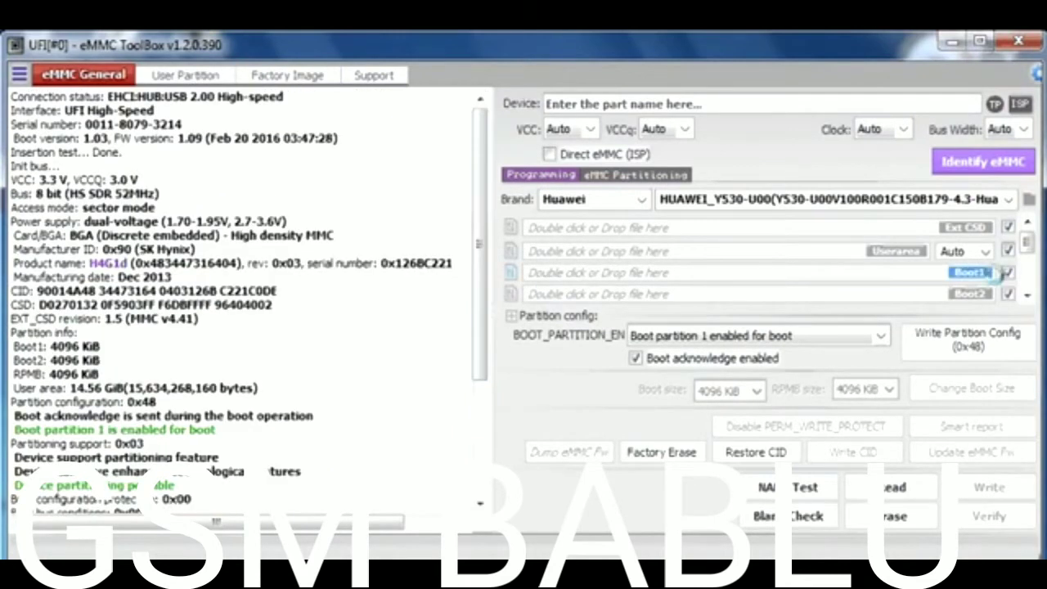
pyautogui.click(1007, 227)
pyautogui.click(1007, 250)
pyautogui.click(1007, 294)
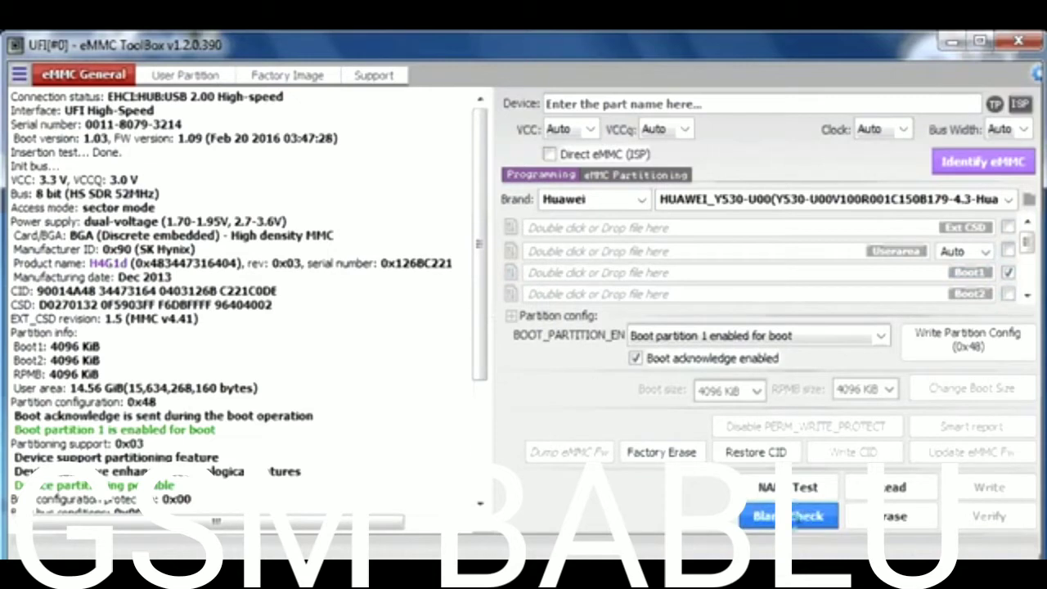
pyautogui.click(789, 516)
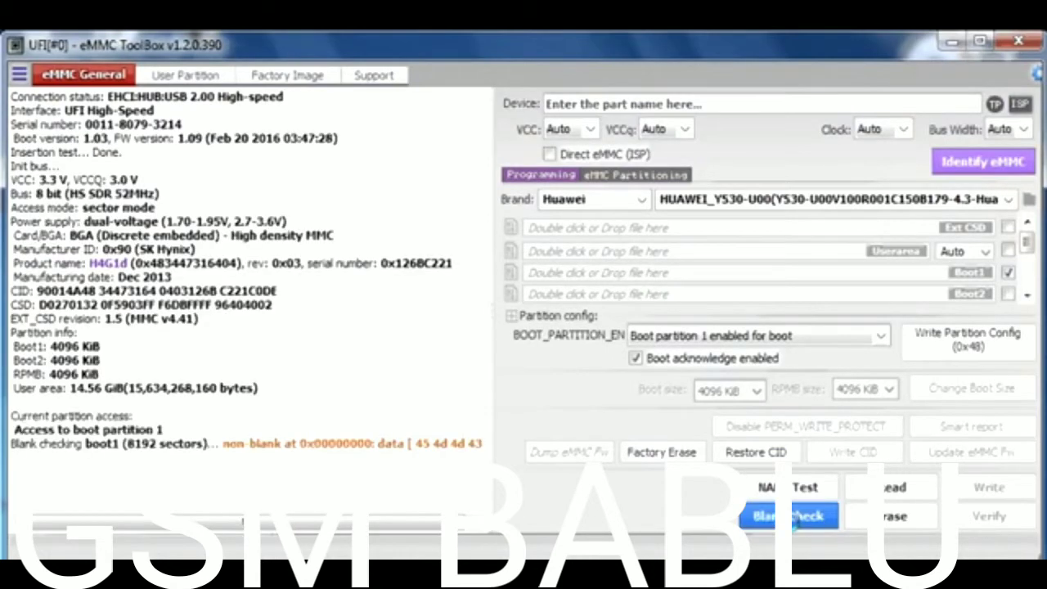
pyautogui.click(978, 164)
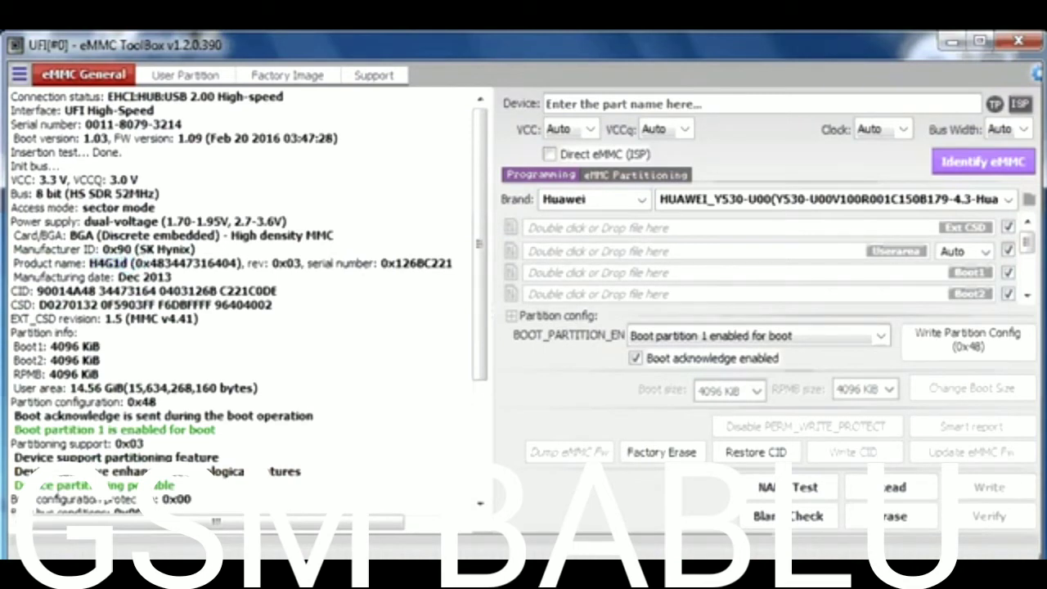
pyautogui.click(131, 262)
# - Add the line 'saya pastikan ini normal, sekarang kita coba di KMKJS' and select all the text
pyautogui.hotkey('alt', 'Tab')
pyautogui.press('Return')
pyautogui.write('sa')
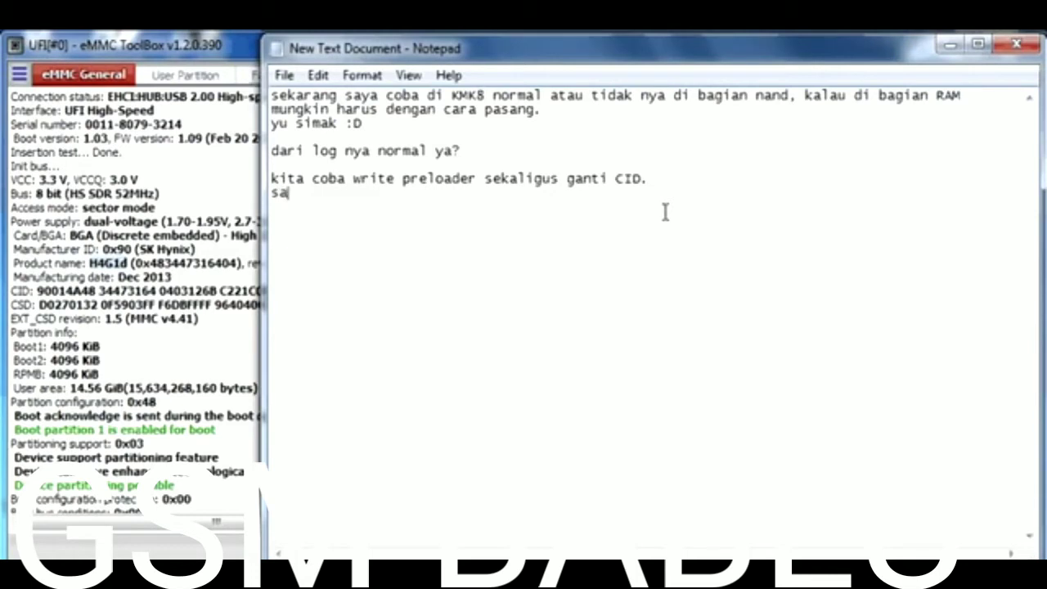
pyautogui.write('ya pastikan')
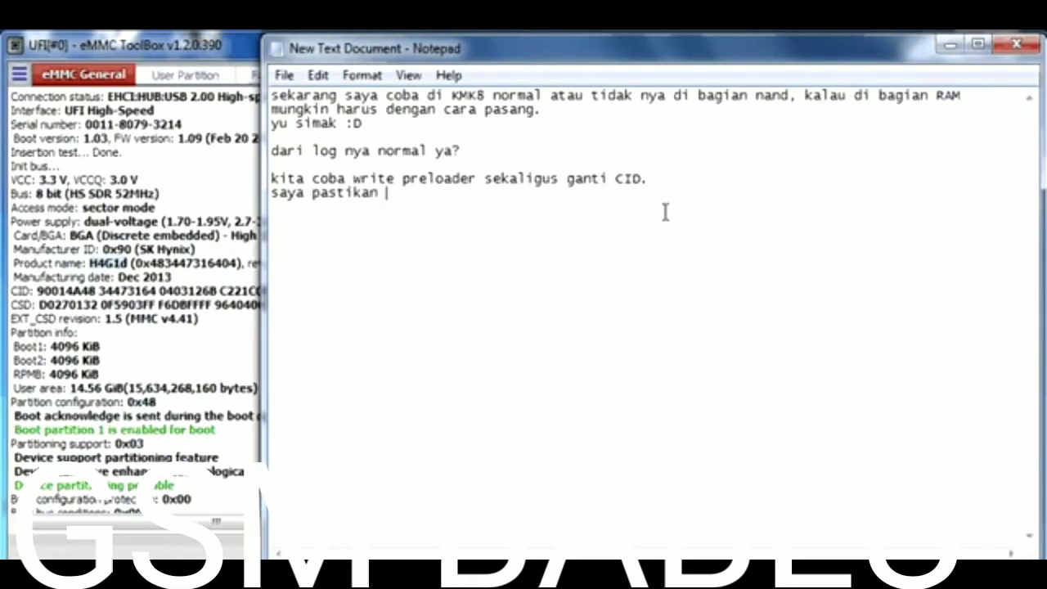
pyautogui.write('ini normal, s')
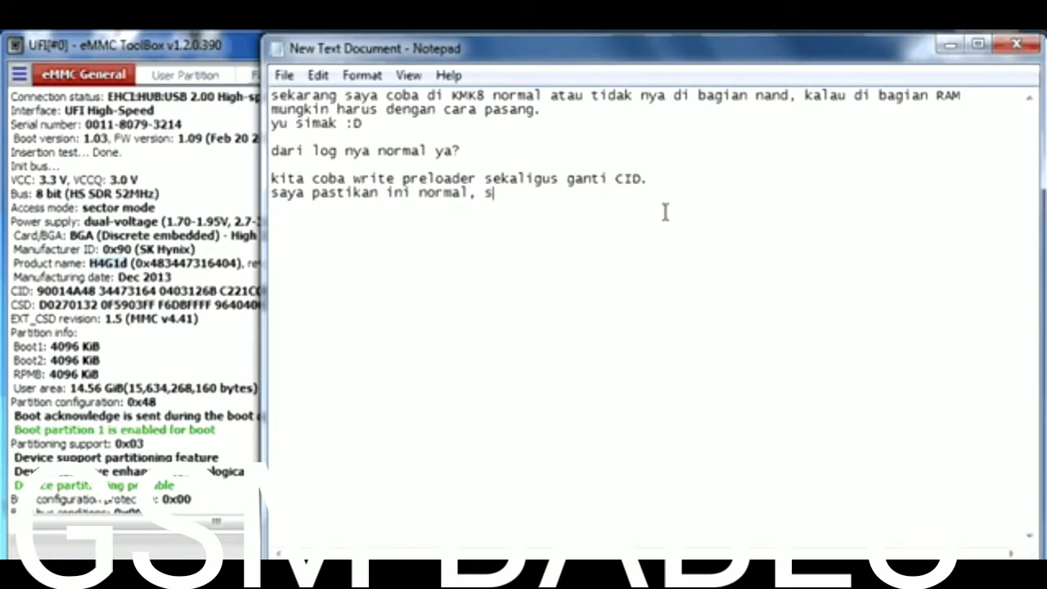
pyautogui.write('ekarang kita coba di e')
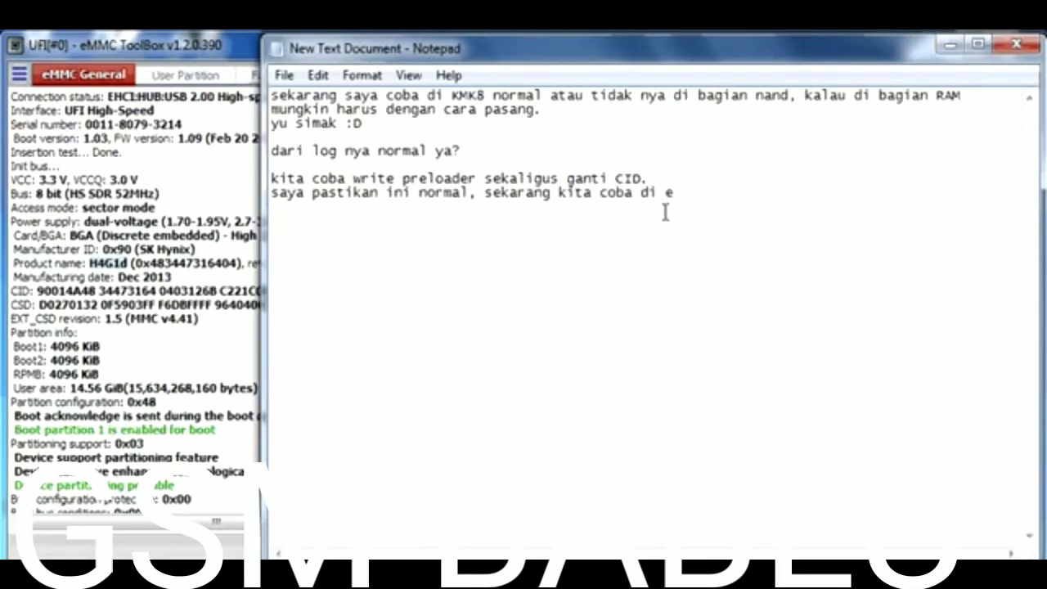
pyautogui.press('BackSpace')
pyautogui.write('KMKJS')
pyautogui.hotkey('ctrl', 'a')
# - Clear the note, minimize Notepad, and identify the new Samsung KMKJS000VM-B309 chip
pyautogui.press('BackSpace')
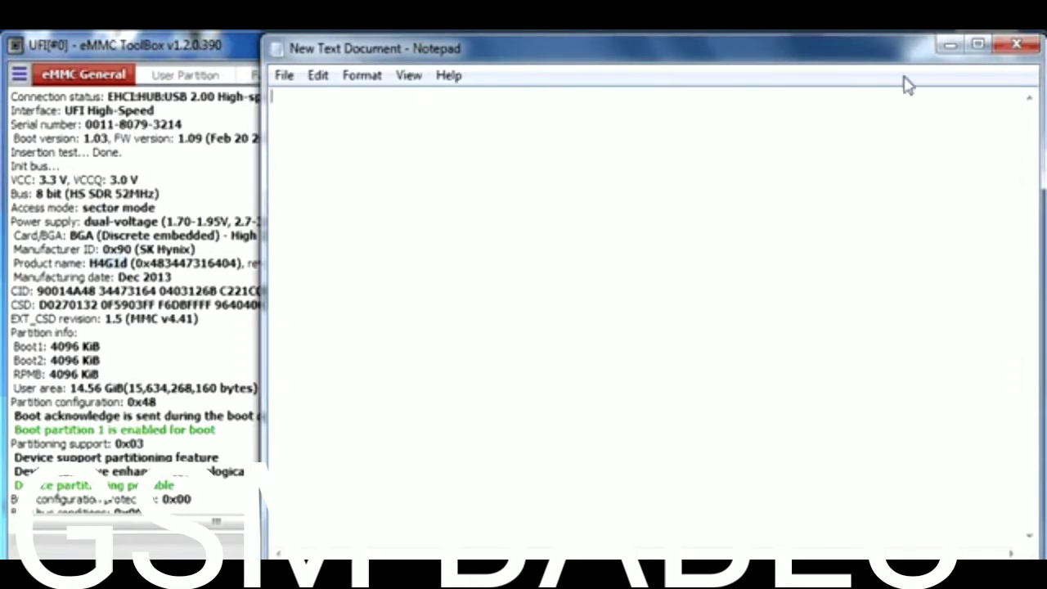
pyautogui.click(949, 45)
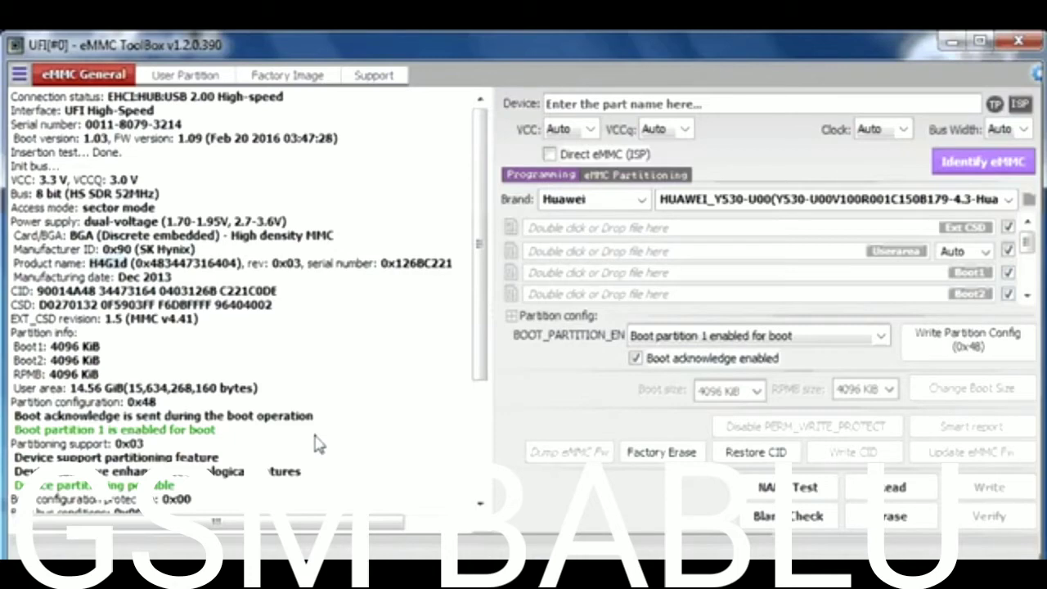
pyautogui.click(944, 167)
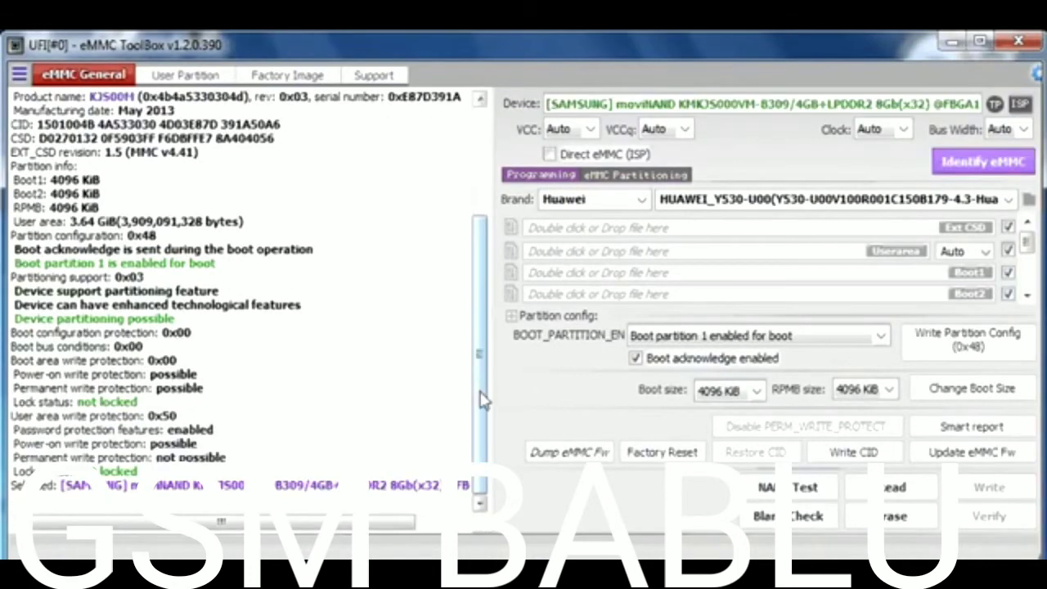
pyautogui.scroll(4, 483, 401)
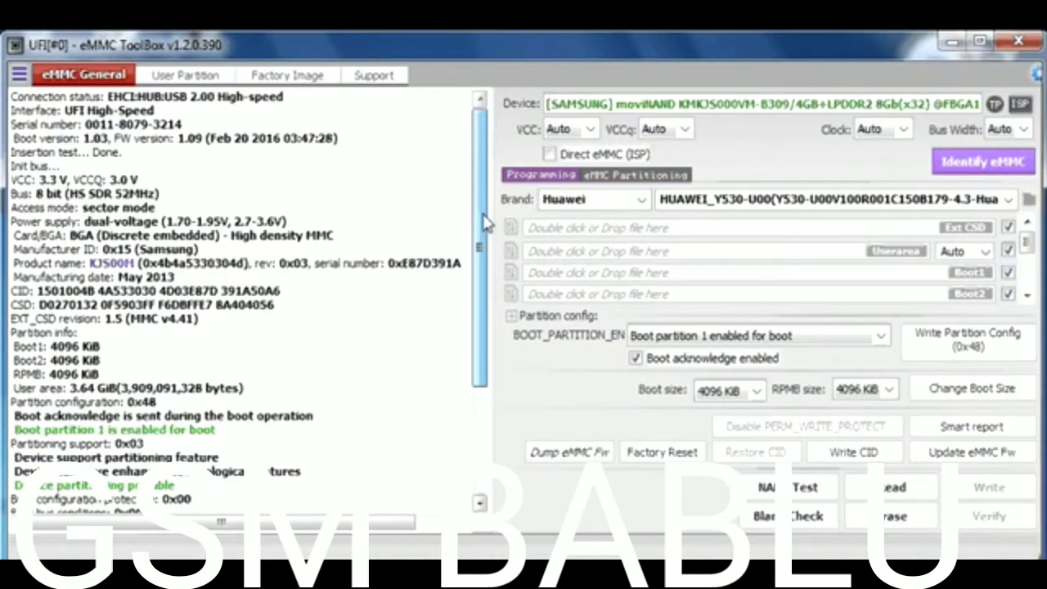
# - Read the KMKJS Smart report (Error Mode Normal, 4 runtime bad blocks), then return to Notepad
pyautogui.click(982, 433)
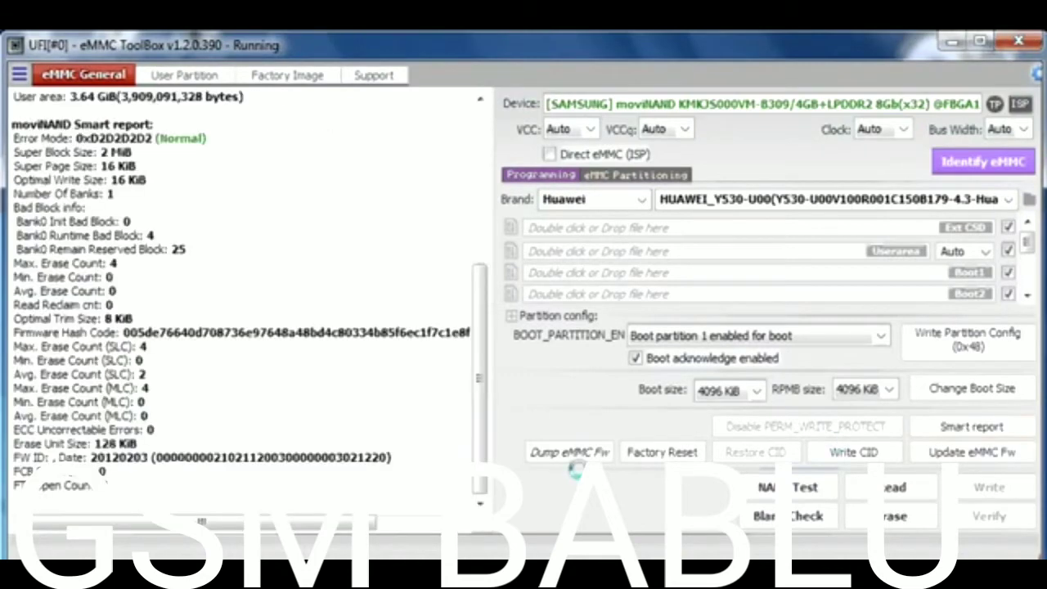
pyautogui.moveTo(489, 458)
pyautogui.mouseDown()
pyautogui.moveTo(478, 439)
pyautogui.moveTo(485, 290)
pyautogui.moveTo(484, 443)
pyautogui.mouseUp()
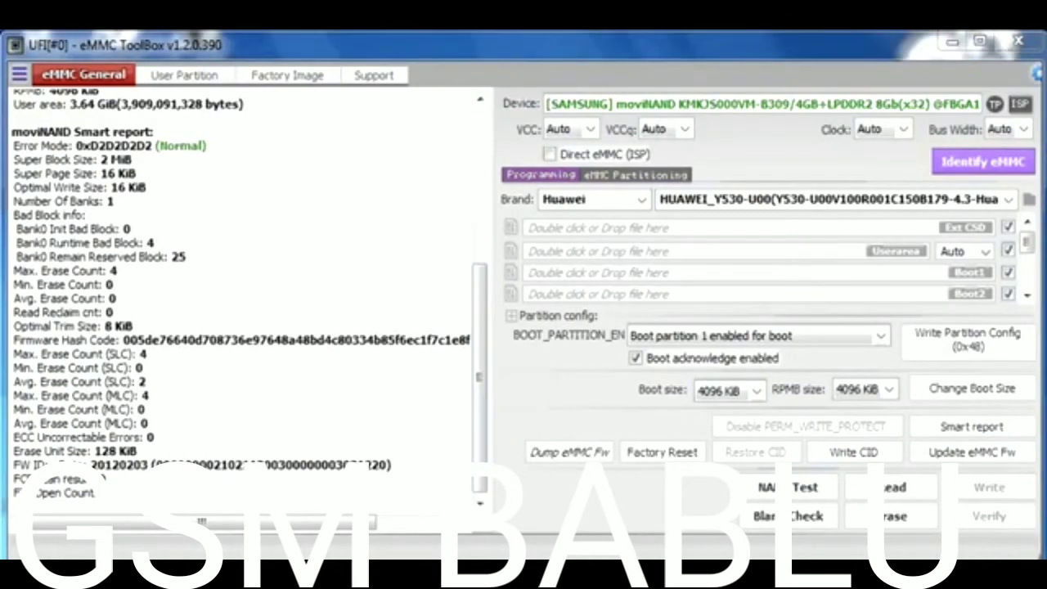
pyautogui.hotkey('alt', 'Tab')
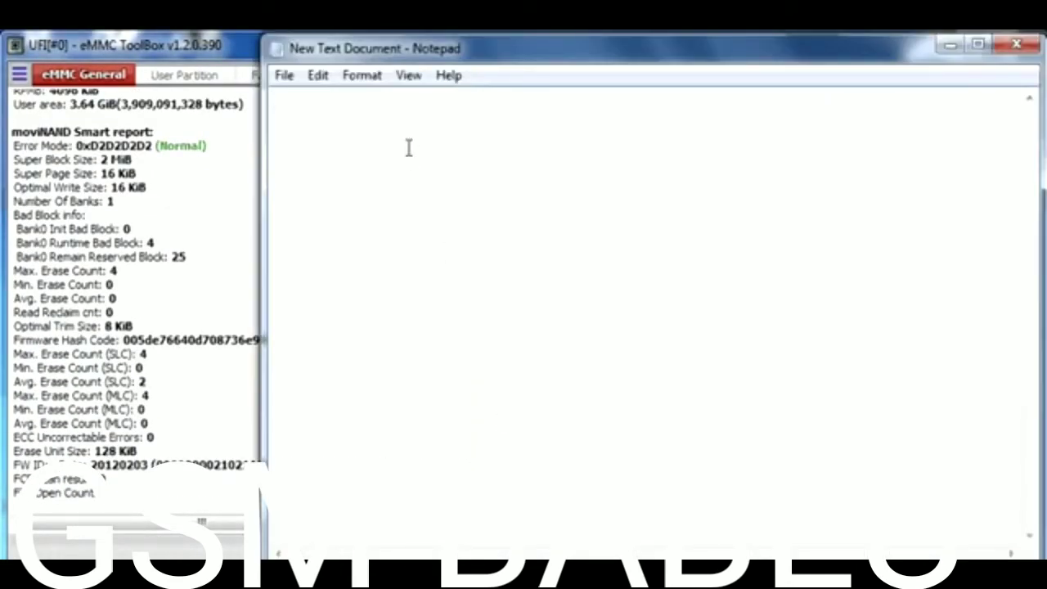
# - Ask 'apakah dengan LOG seperti ini bisa dibilang Normal?', answer it, and add the preloader/CID plan
pyautogui.write('apakah dengan LO')
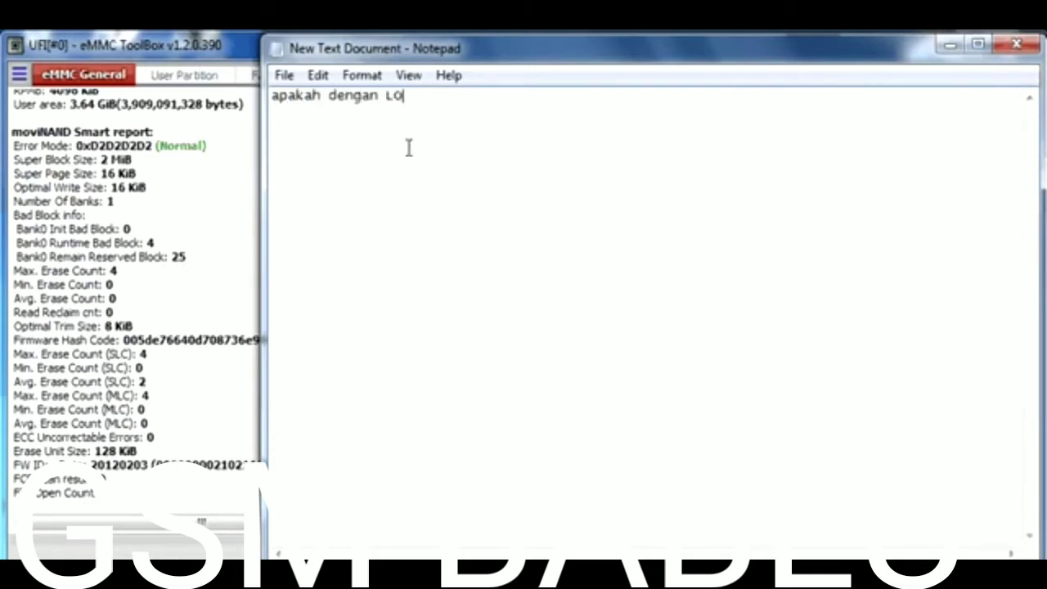
pyautogui.write('G seperti')
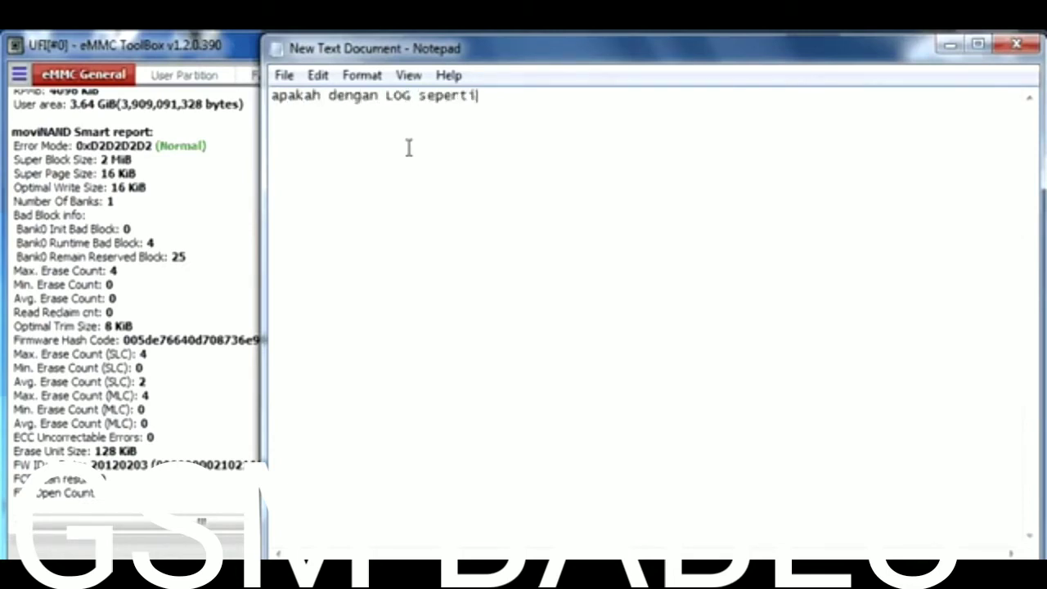
pyautogui.write(' ini bisa dibilan')
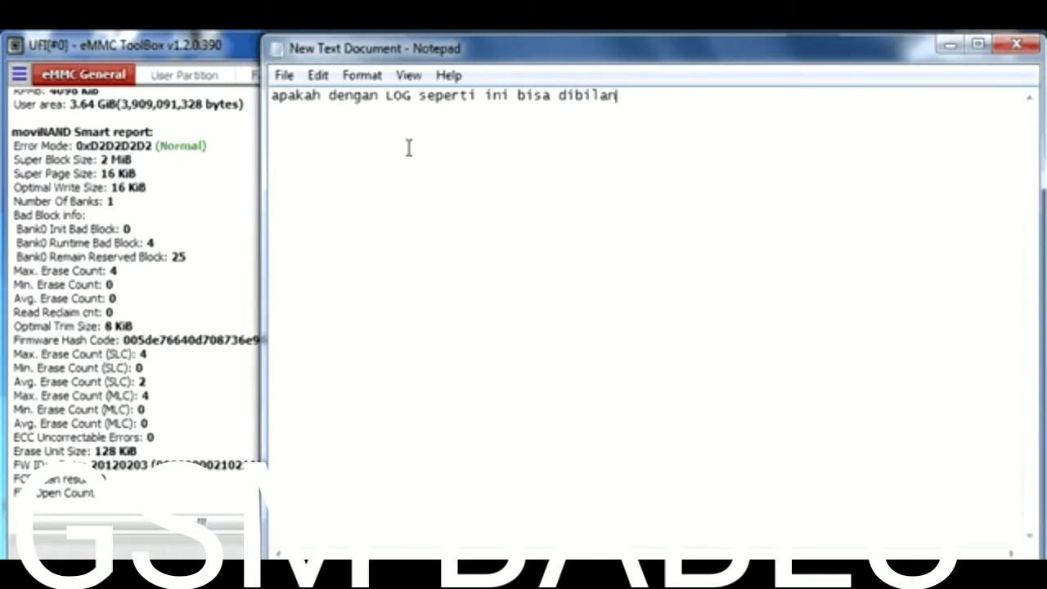
pyautogui.write('g Normal?')
pyautogui.press('Return')
pyautogui.write('ja')
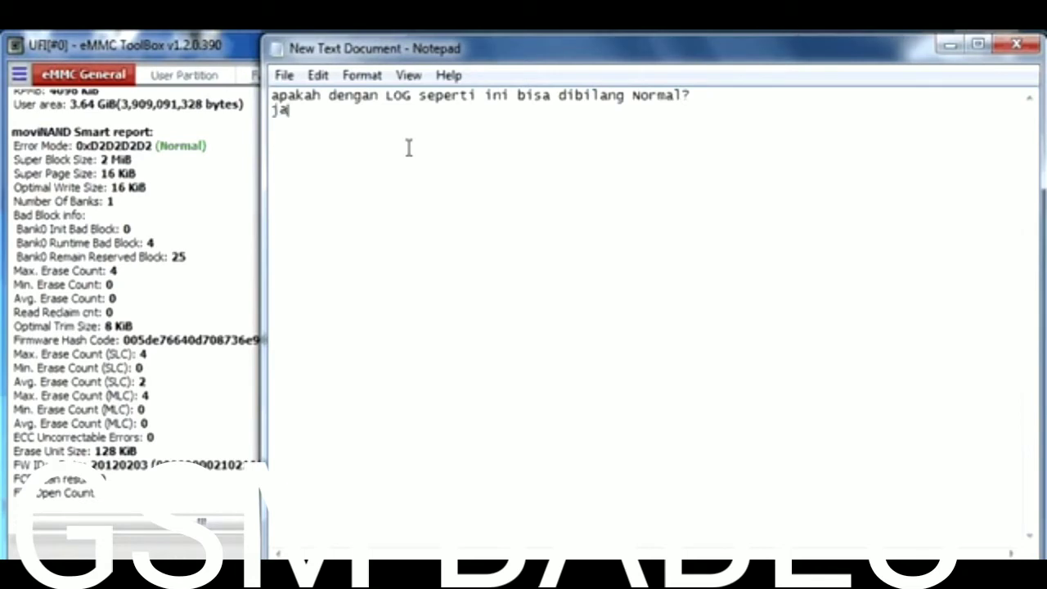
pyautogui.write('wabannya ')
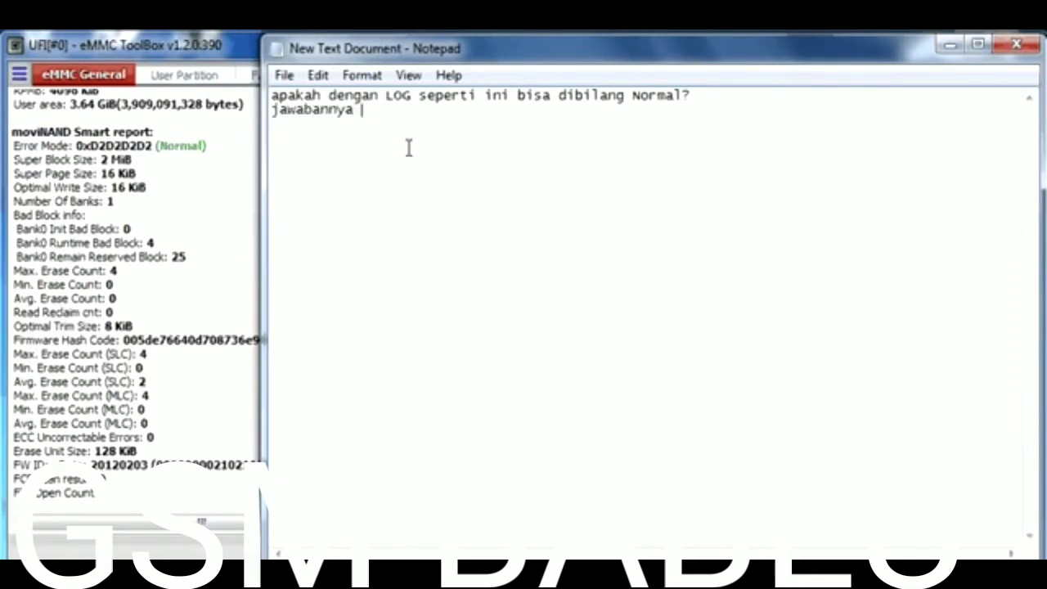
pyautogui.write('Belum Ten')
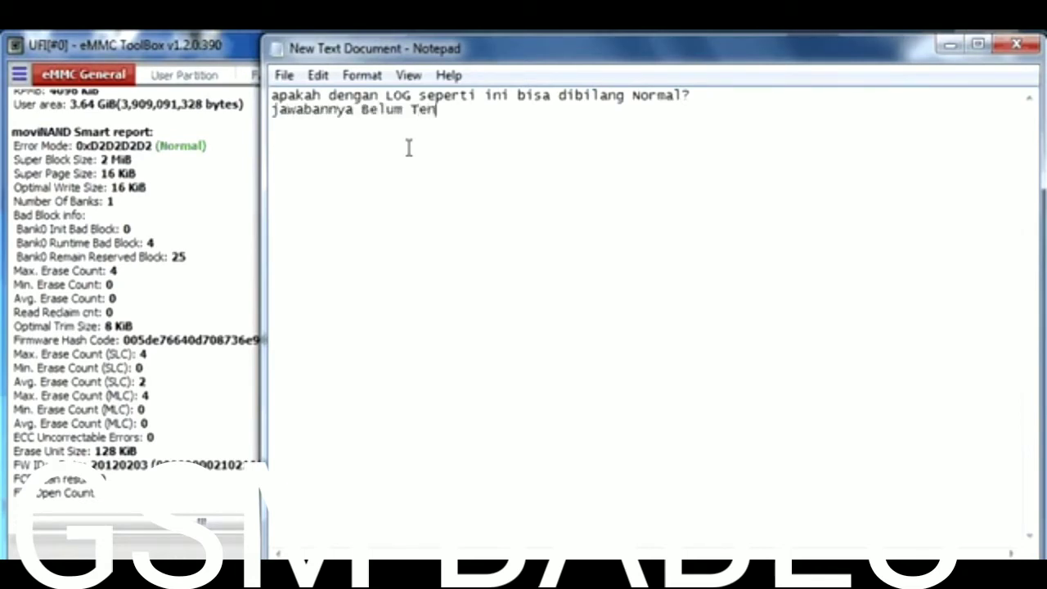
pyautogui.write('tu :D.')
pyautogui.press('Return')
pyautogui.press('Return')
pyautogui.write('Kita co')
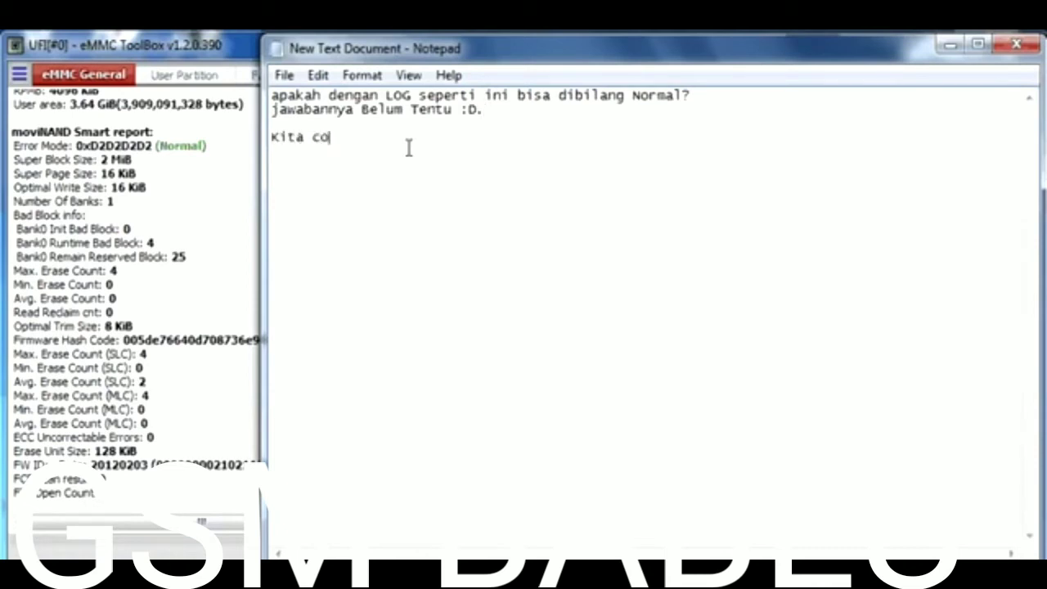
pyautogui.write('ba write Pre')
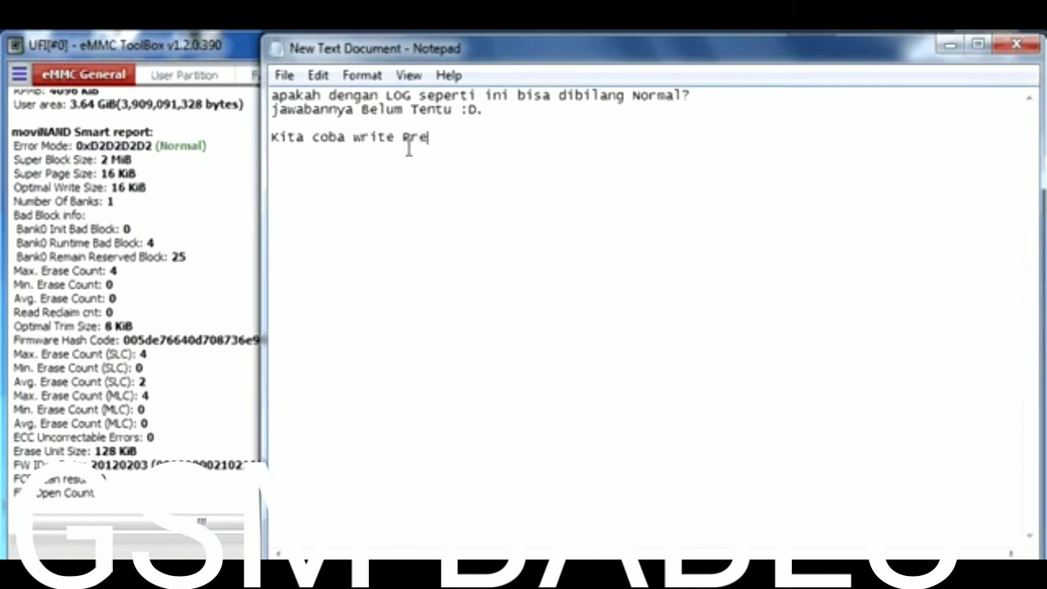
pyautogui.write('loader dan gant')
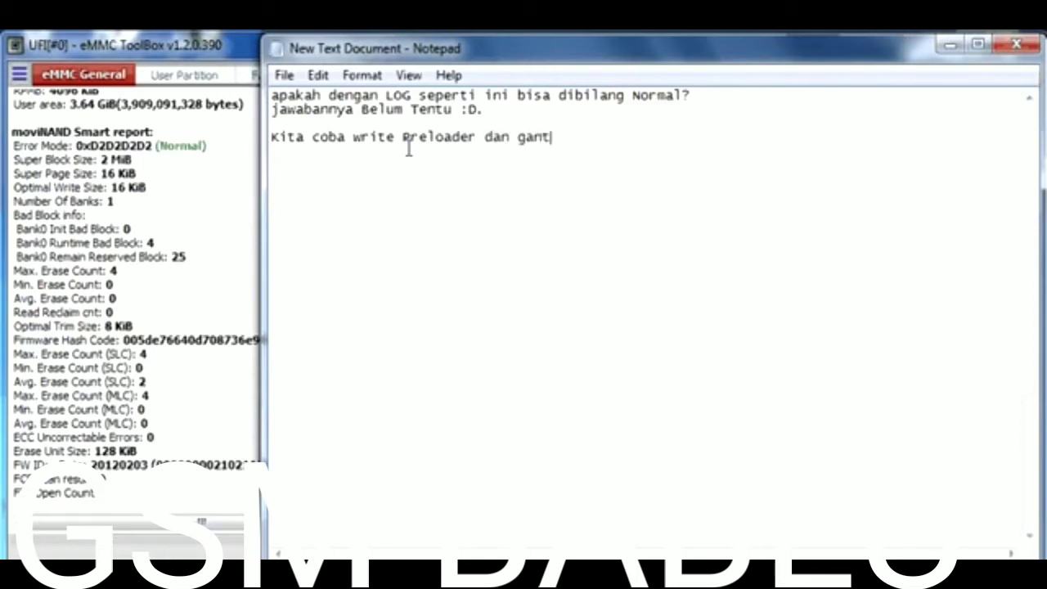
pyautogui.write('i CID.')
# - Write the MT6572 preloader using the third H4G1d CID, then re-identify the chip as Hynix H4G1dM
pyautogui.click(949, 46)
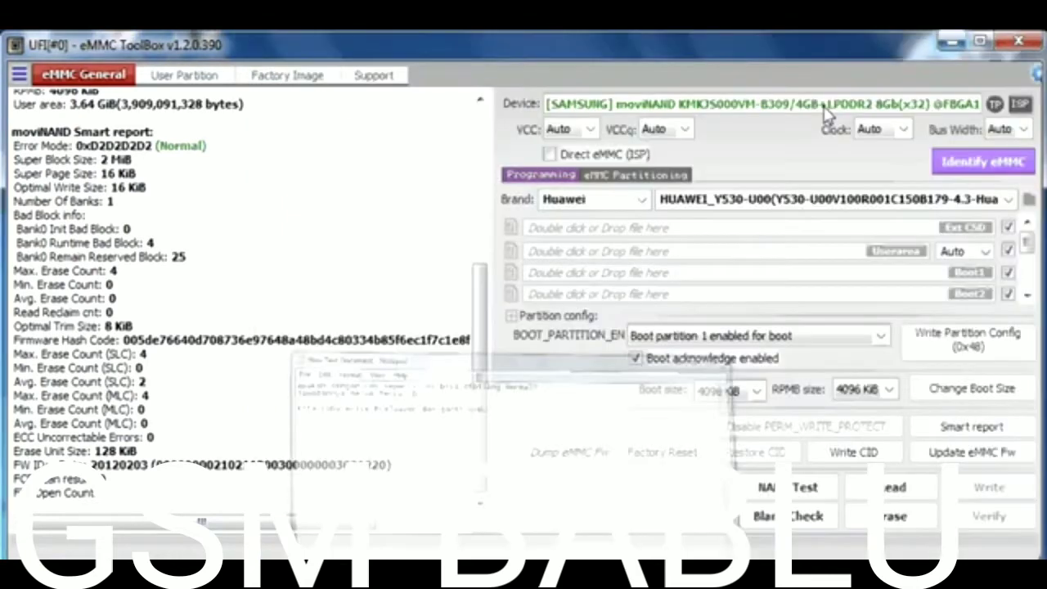
pyautogui.click(301, 78)
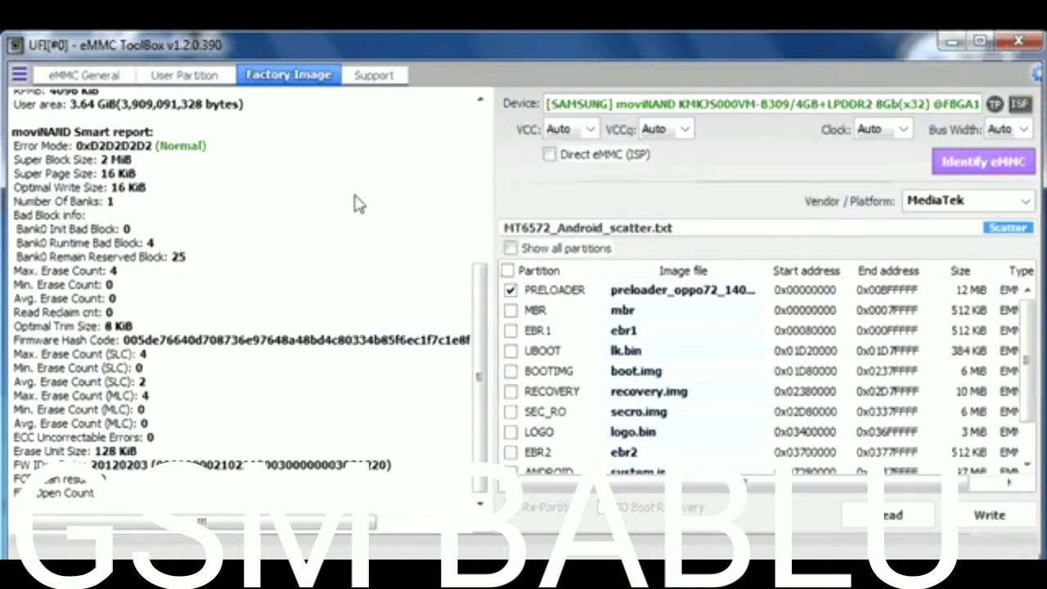
pyautogui.click(988, 515)
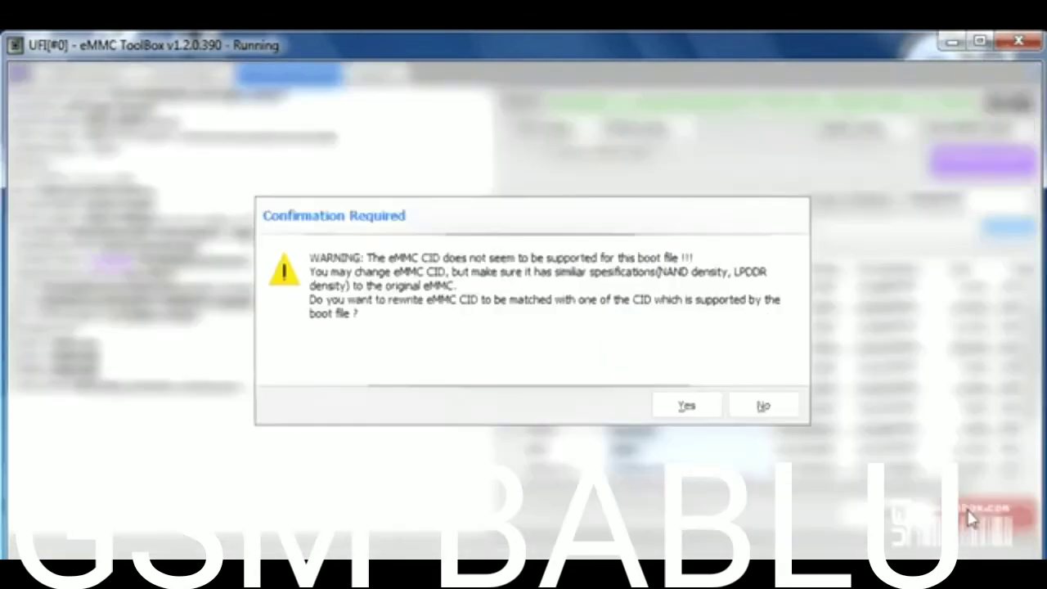
pyautogui.click(685, 409)
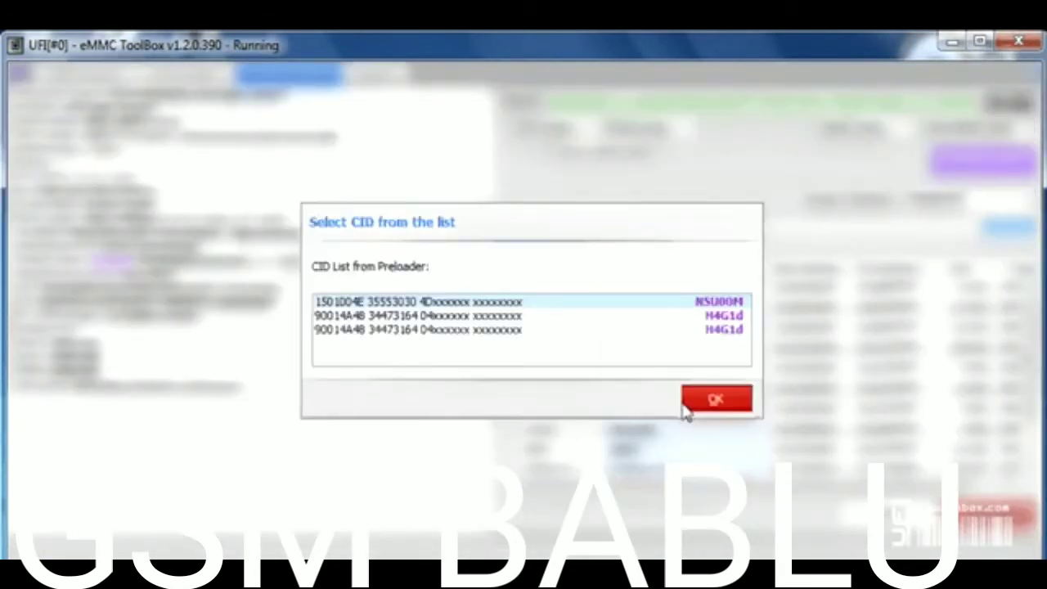
pyautogui.click(683, 331)
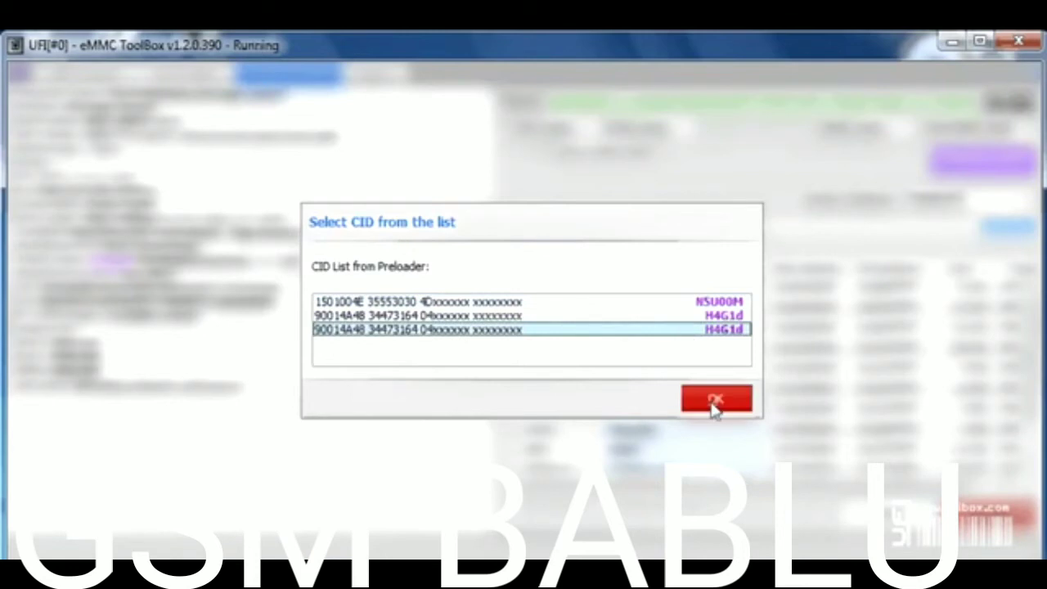
pyautogui.click(714, 400)
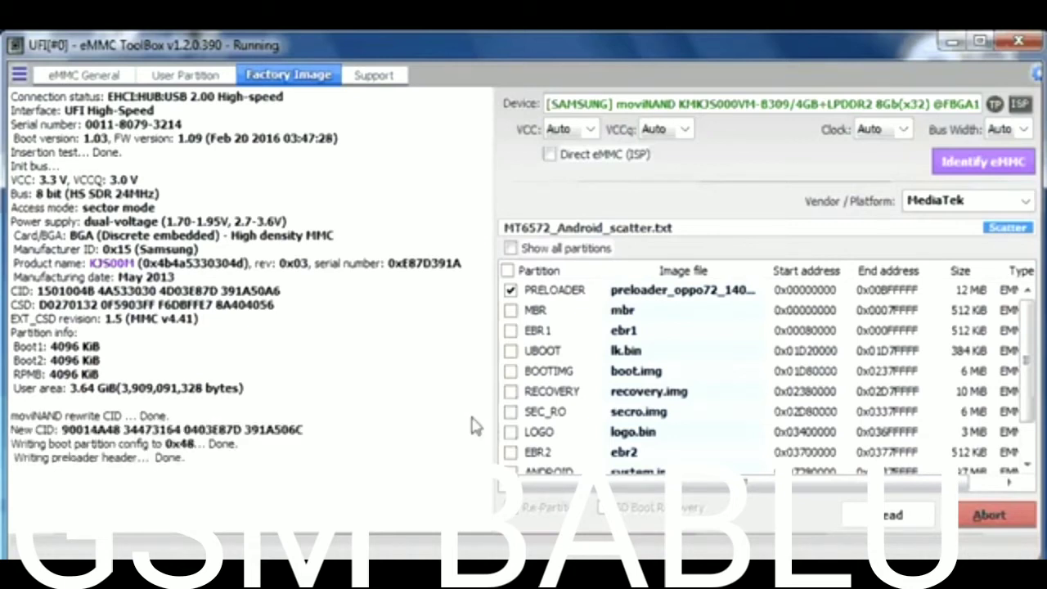
pyautogui.click(964, 174)
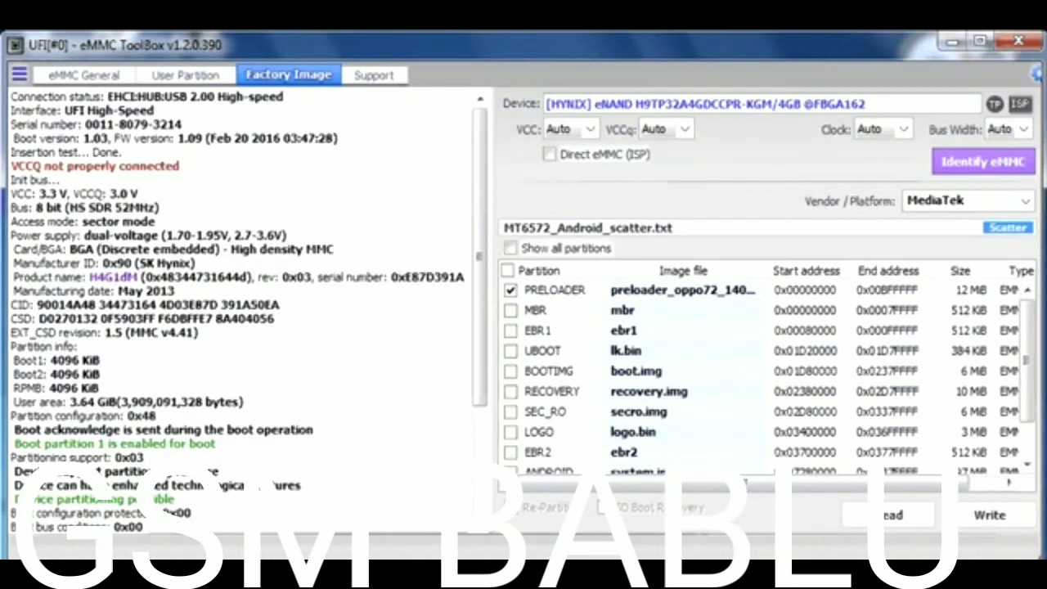
pyautogui.hotkey('alt', 'Tab')
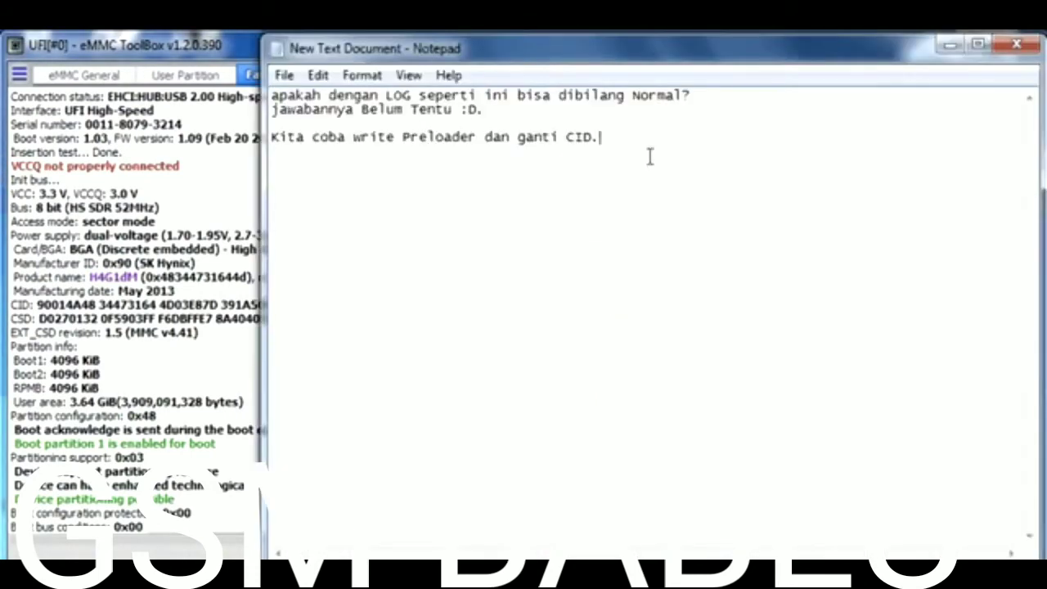
# - Add 'ada yg beda?' and answer that the vccq error isn't the main problem, the name is
pyautogui.press('Return')
pyautogui.press('Return')
pyautogui.write('ada yg beda?')
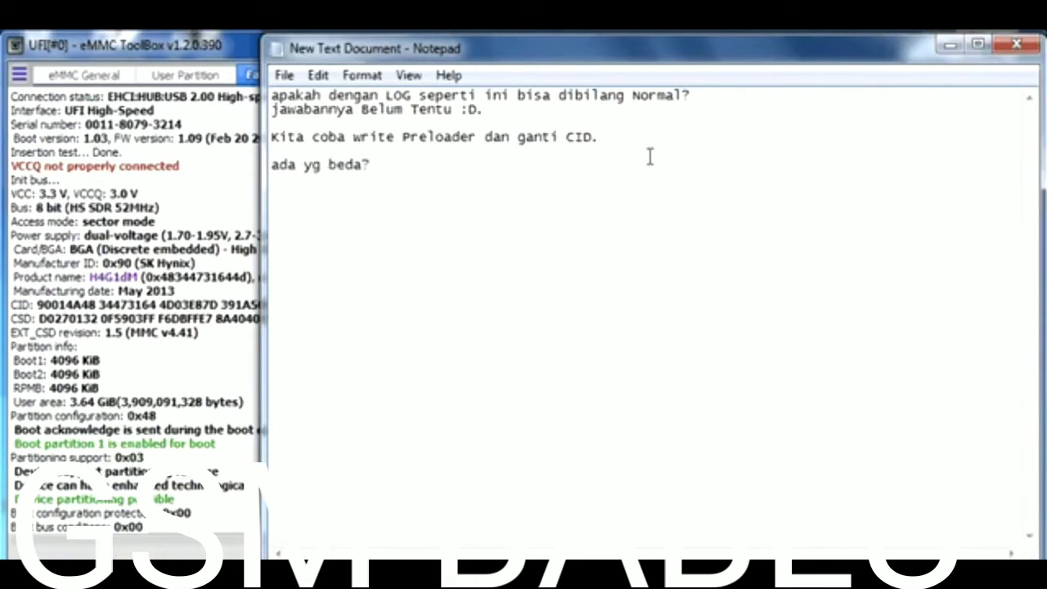
pyautogui.press('Return')
pyautogui.write('ya')
pyautogui.write('pertama ')
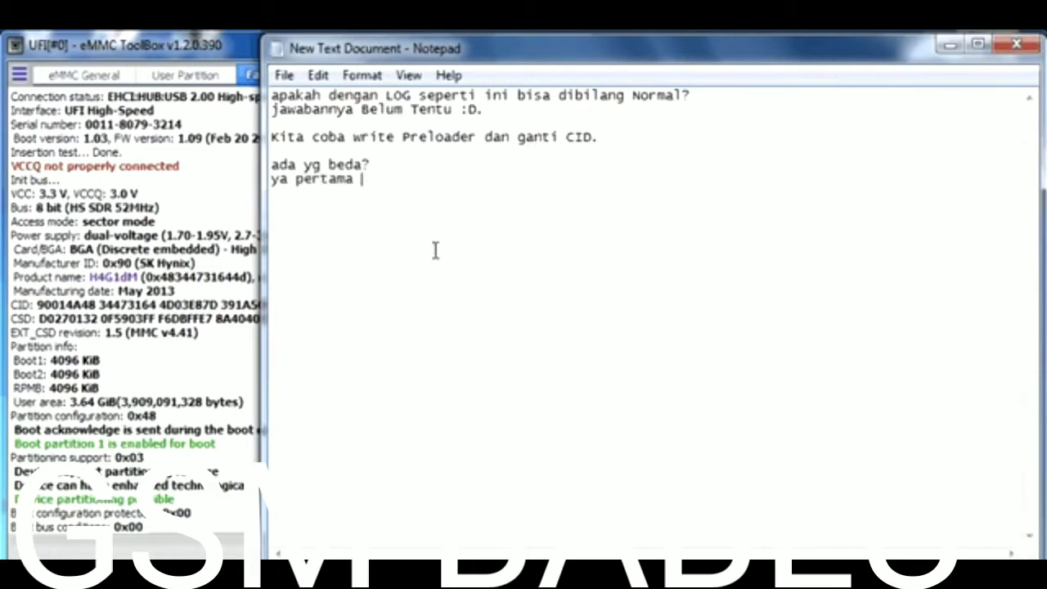
pyautogui.write('error dari vccq, tp itu b')
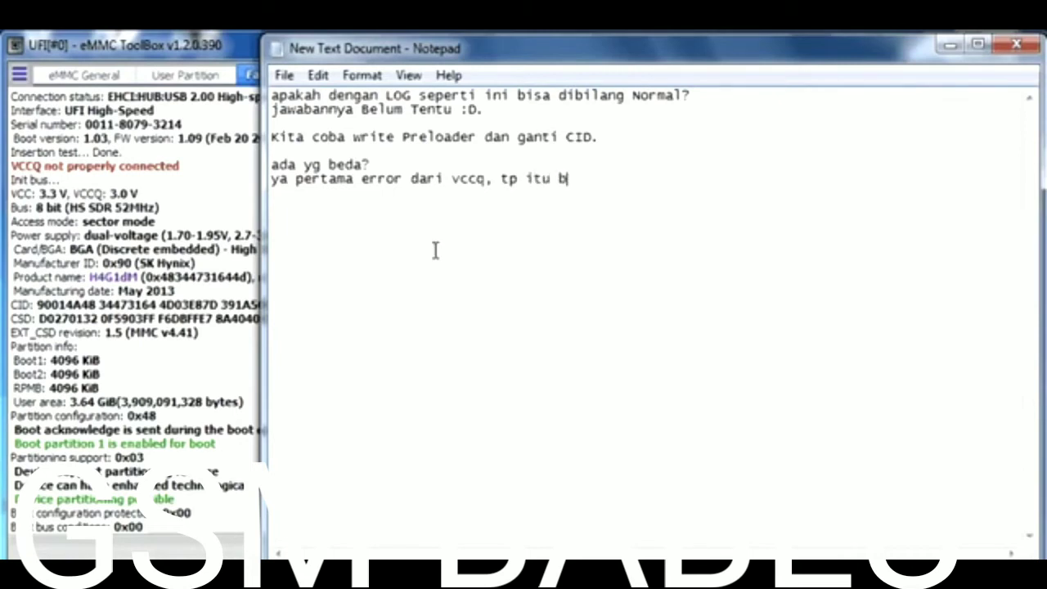
pyautogui.write('ukan masalah')
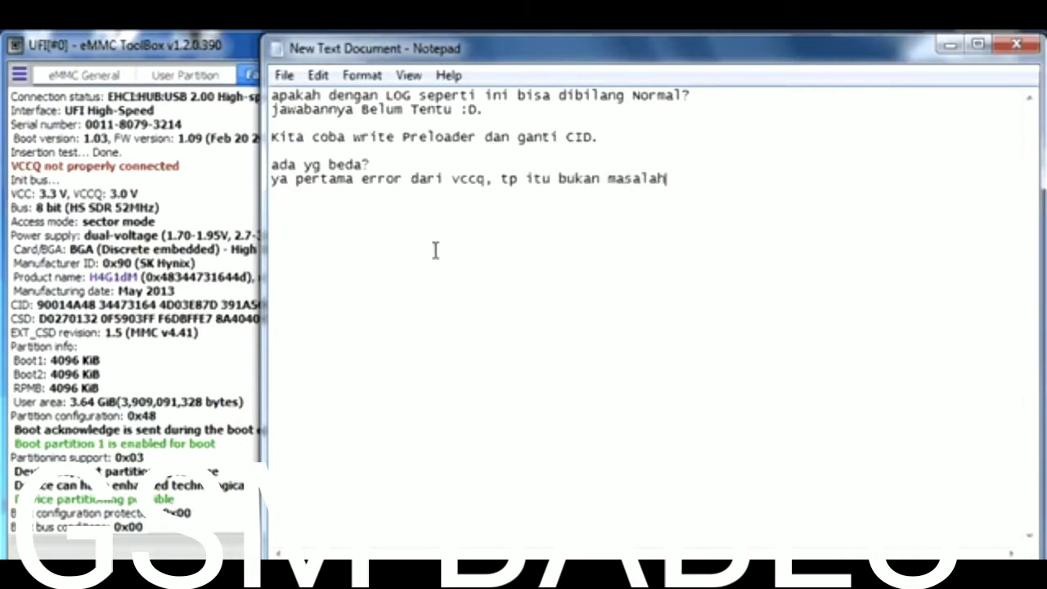
pyautogui.write(' yg utama, yg mj')
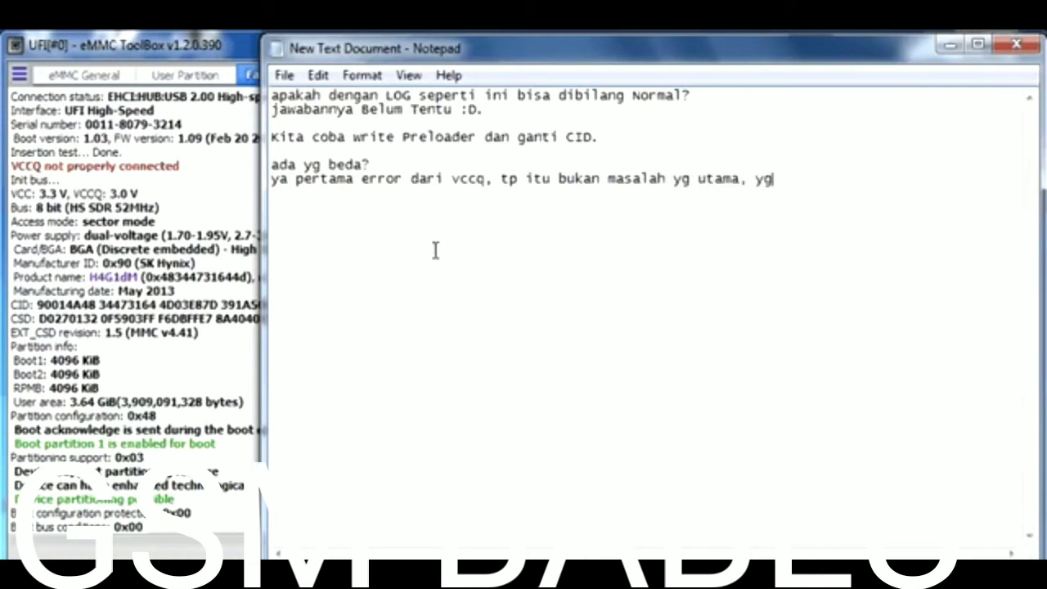
pyautogui.press('BackSpace')
pyautogui.press('BackSpace')
pyautogui.write('jd masalah ada')
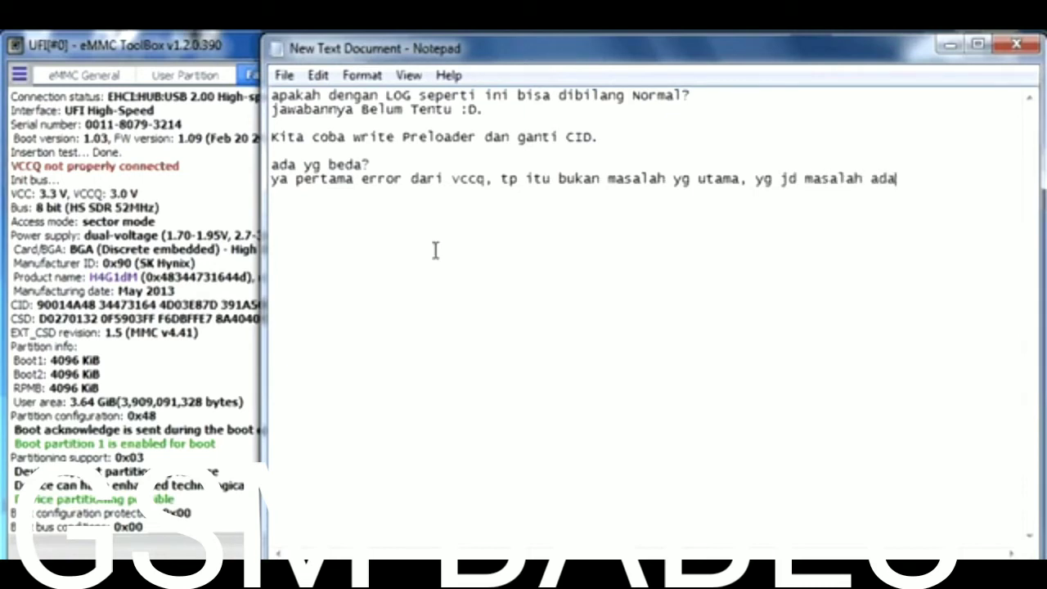
pyautogui.write('lah dari nama')
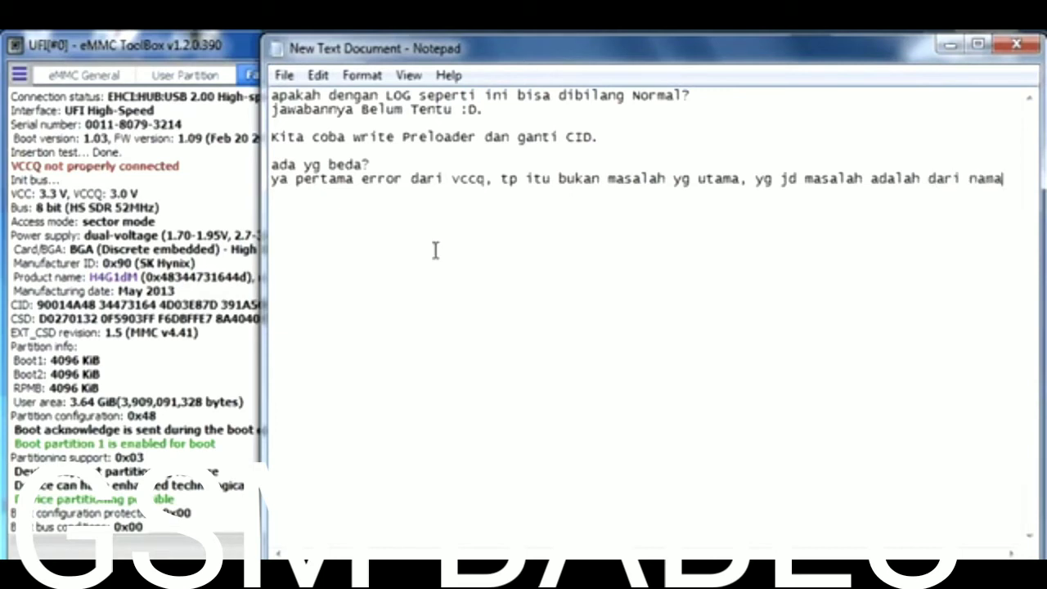
pyautogui.write(' nya')
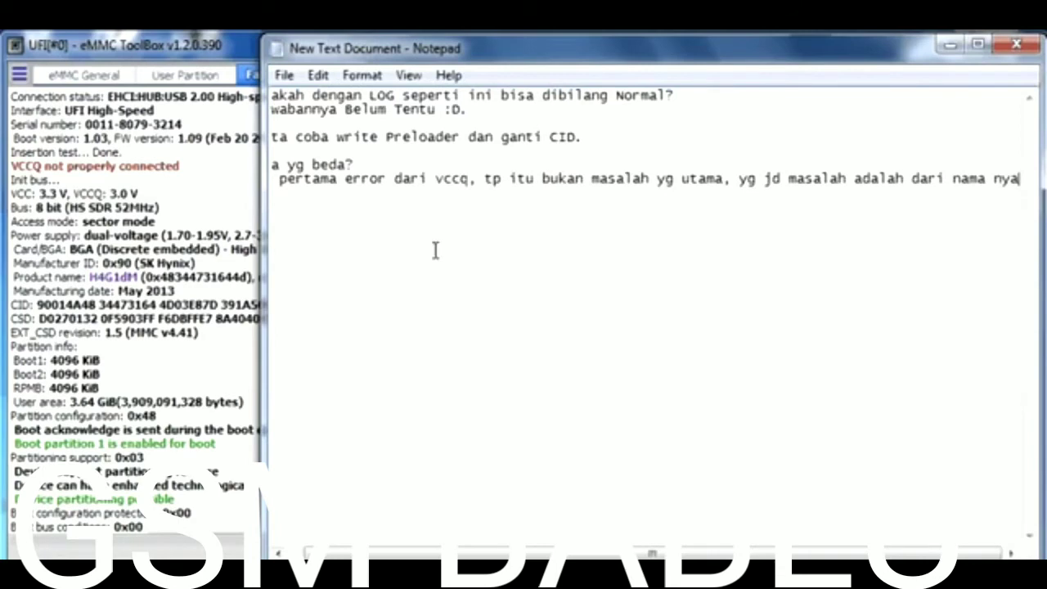
pyautogui.hotkey('ctrl', 'a')
# - Empty the notes, then select H4G1dM in the ToolBox log to copy it
pyautogui.press('Delete')
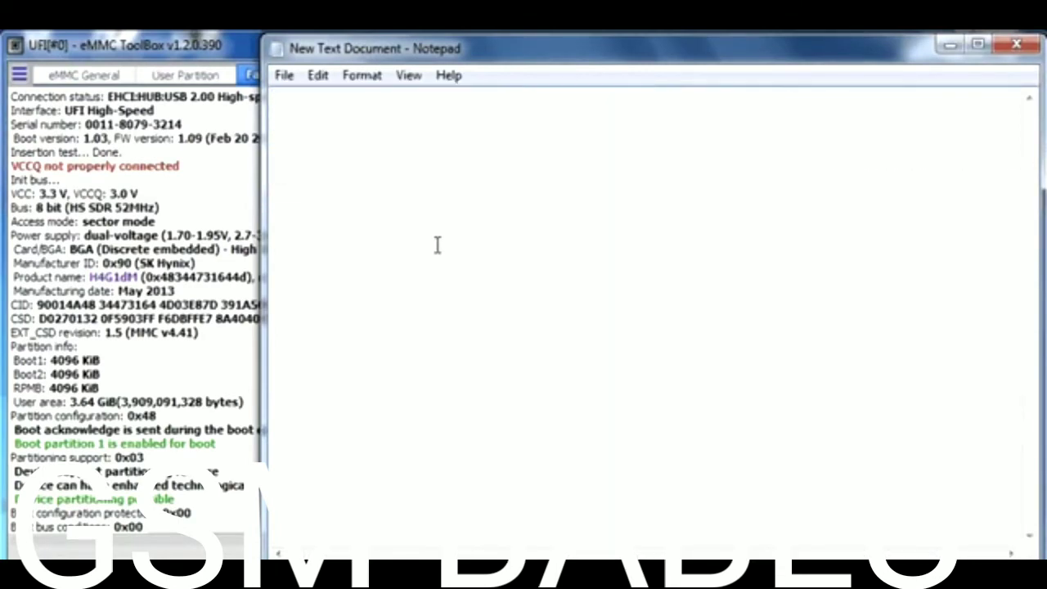
pyautogui.click(123, 276)
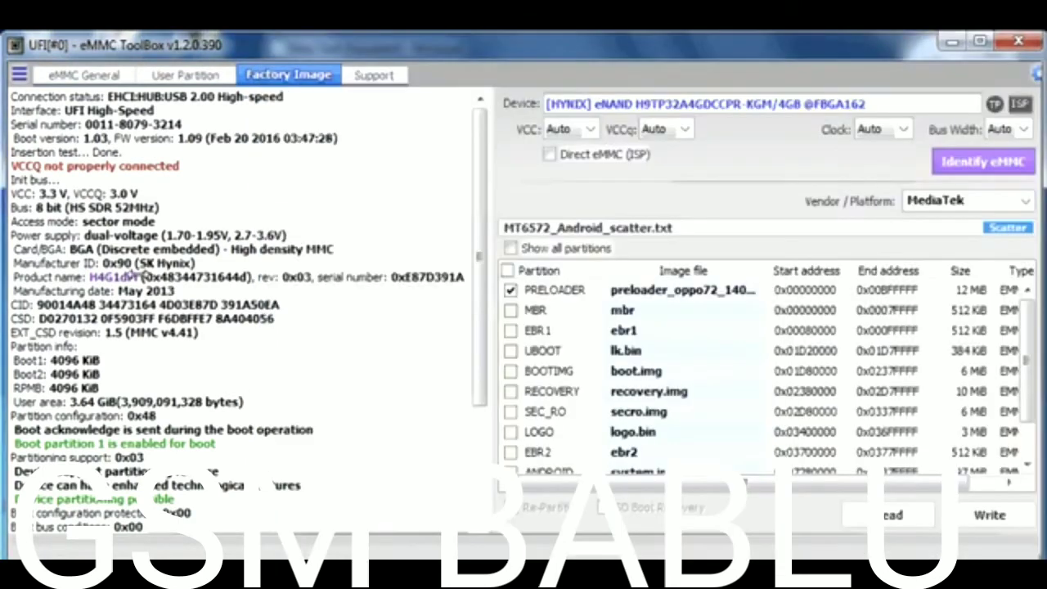
pyautogui.moveTo(88, 277); pyautogui.dragTo(153, 278)
pyautogui.hotkey('ctrl', 'c')
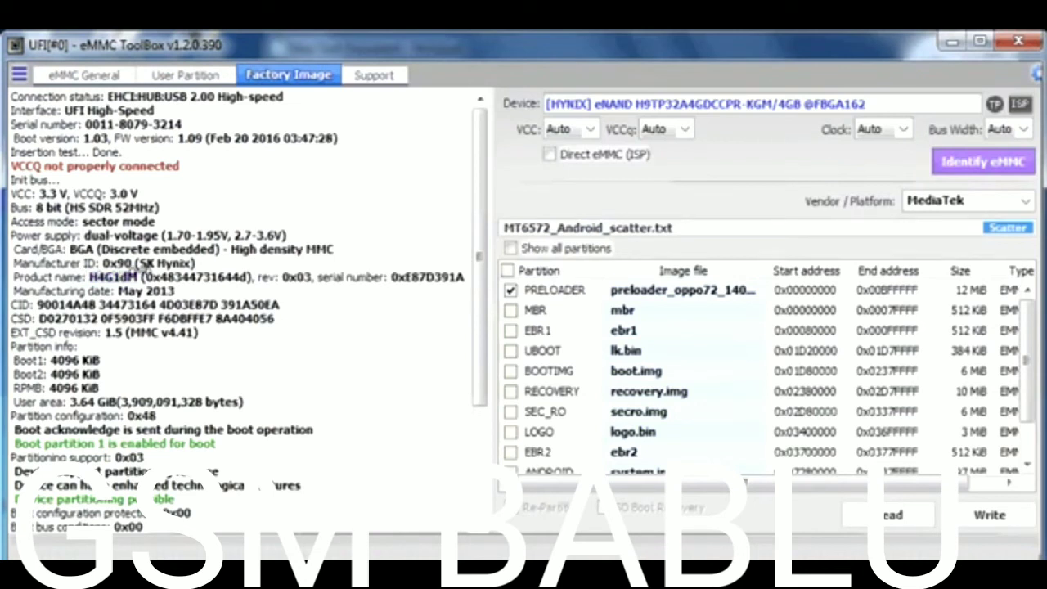
pyautogui.rightClick(155, 281)
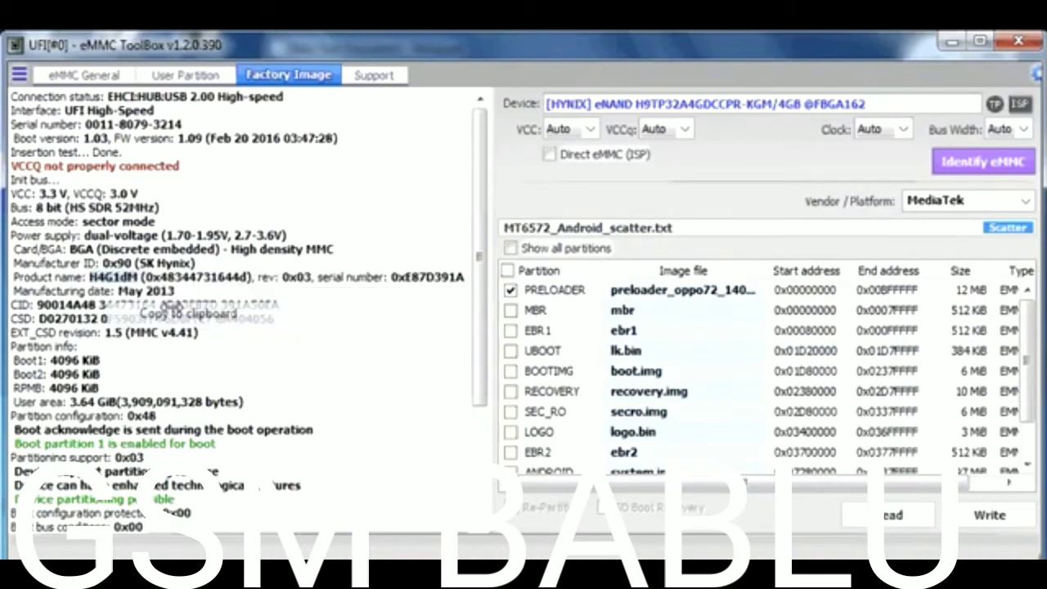
# - Note 'nama nya ada huruf M dibelakang' followed by the pasted name H4G1dM
pyautogui.hotkey('alt', 'Tab')
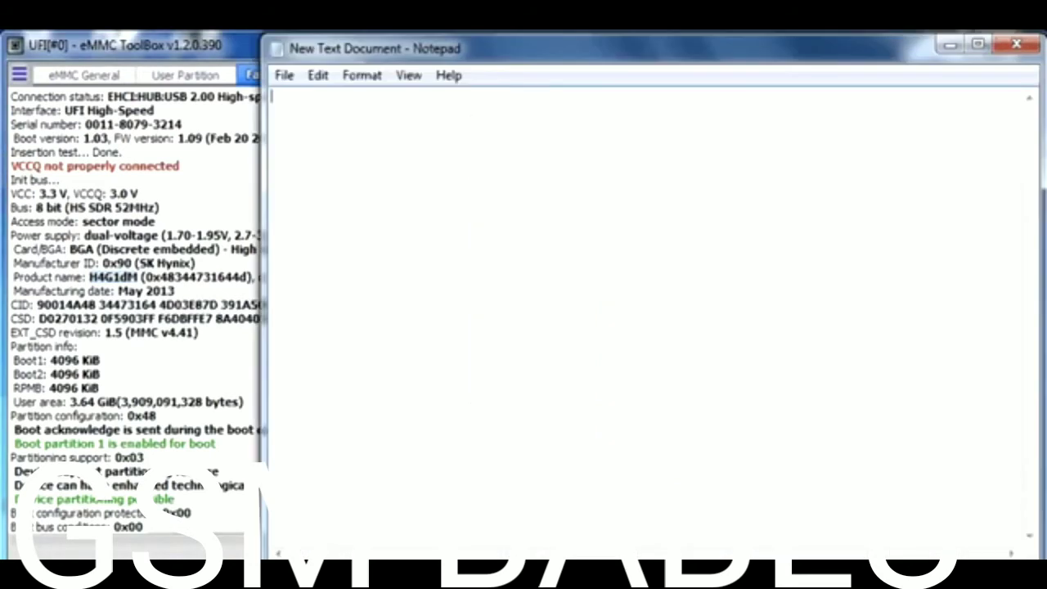
pyautogui.write('nama nya ')
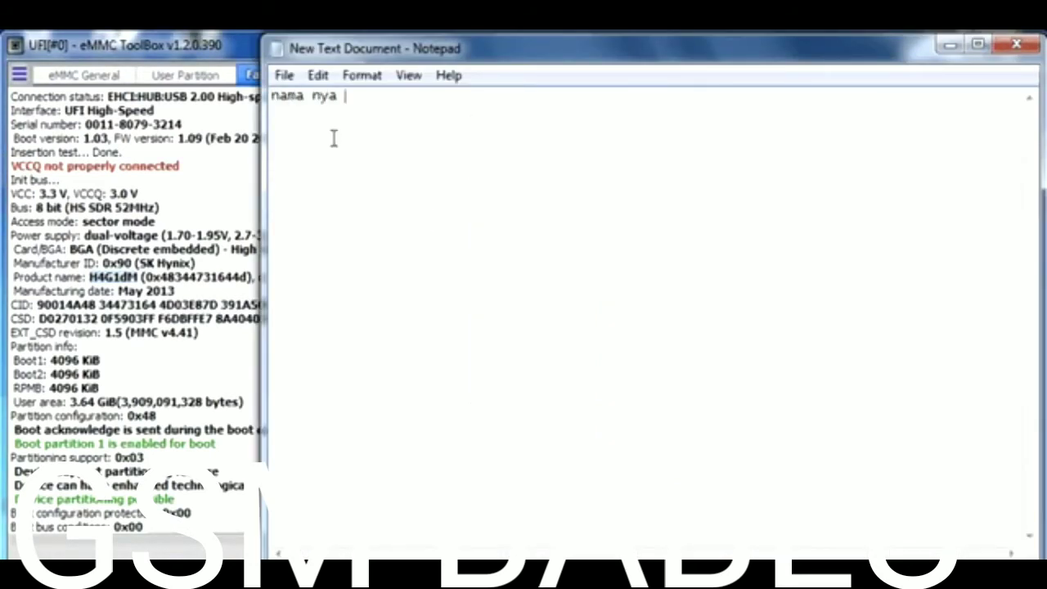
pyautogui.write('ada huruf M')
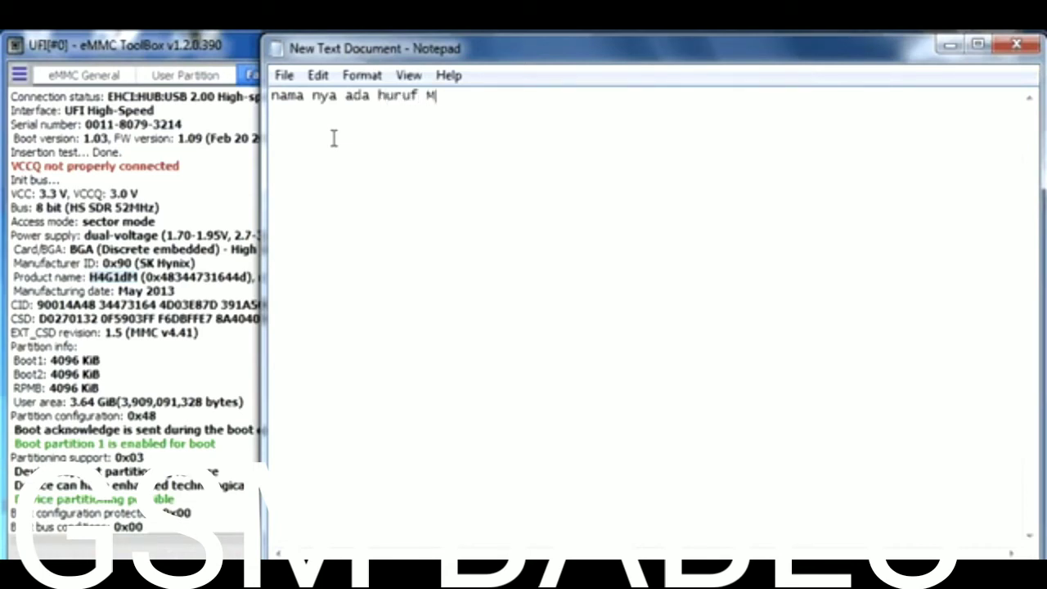
pyautogui.write(' dibelakang')
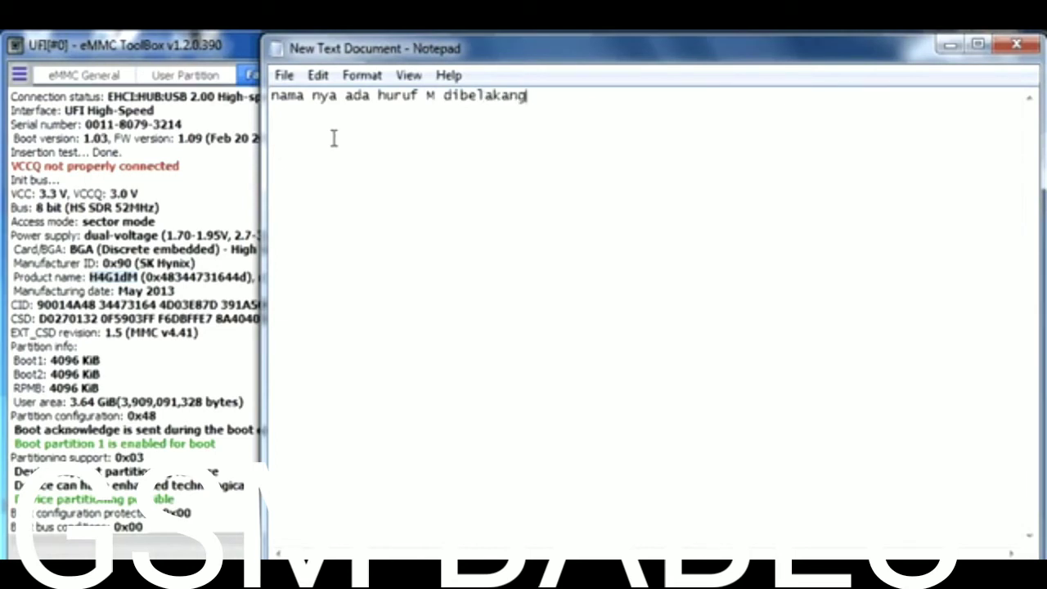
pyautogui.hotkey('ctrl', 'v')
pyautogui.moveTo(575, 96); pyautogui.dragTo(585, 98)
pyautogui.click(595, 97)
pyautogui.write(',')
pyautogui.press('BackSpace')
pyautogui.write('.')
# - Add that reseating the socket removes the M, then a line 'kita coba.'
pyautogui.press('Return')
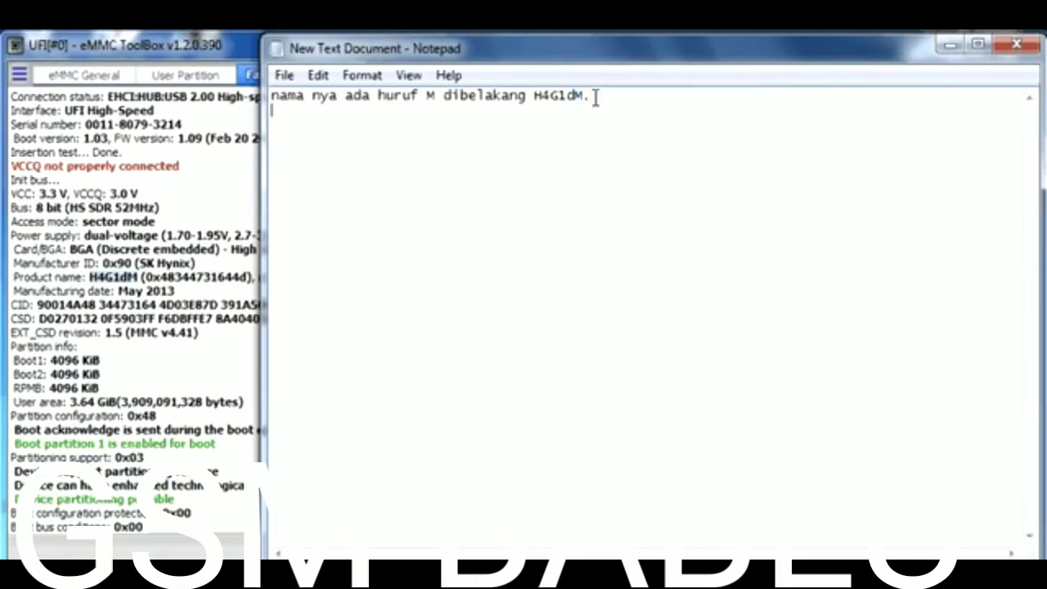
pyautogui.write('kalau ki')
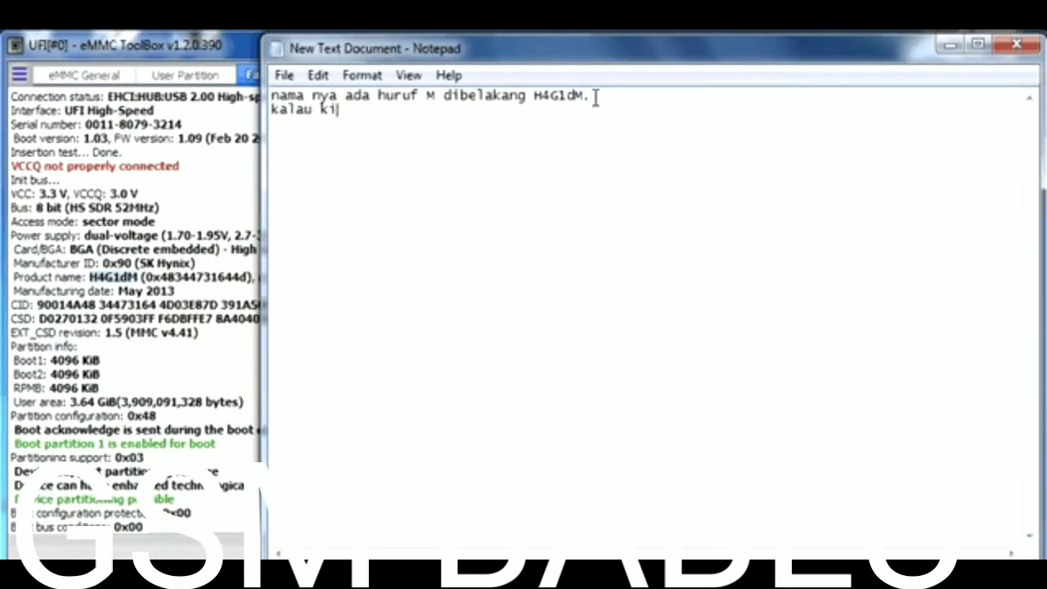
pyautogui.write('ta cabut sock')
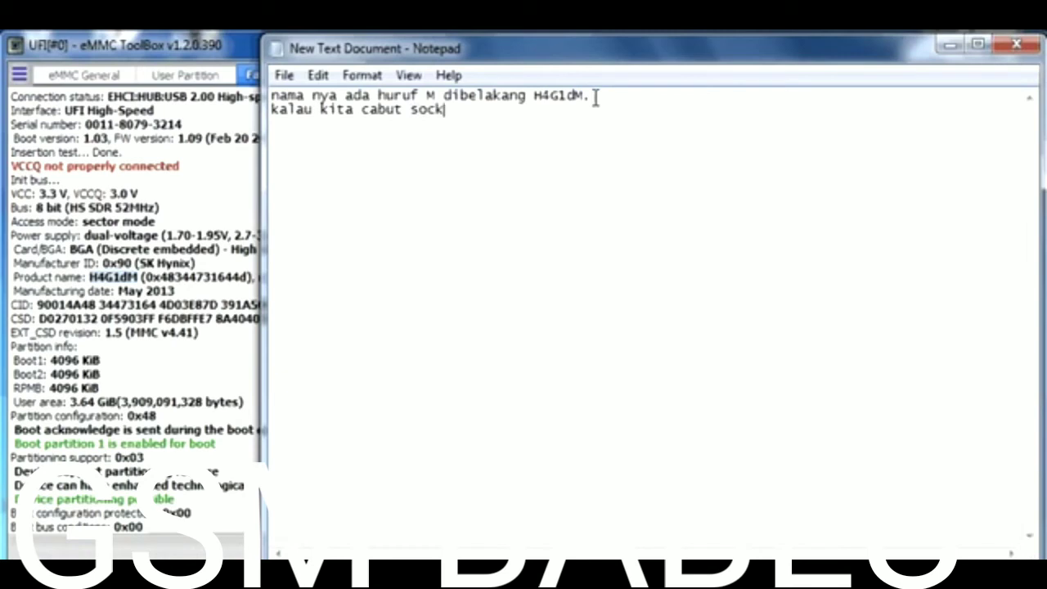
pyautogui.write('et dan pasang lagi')
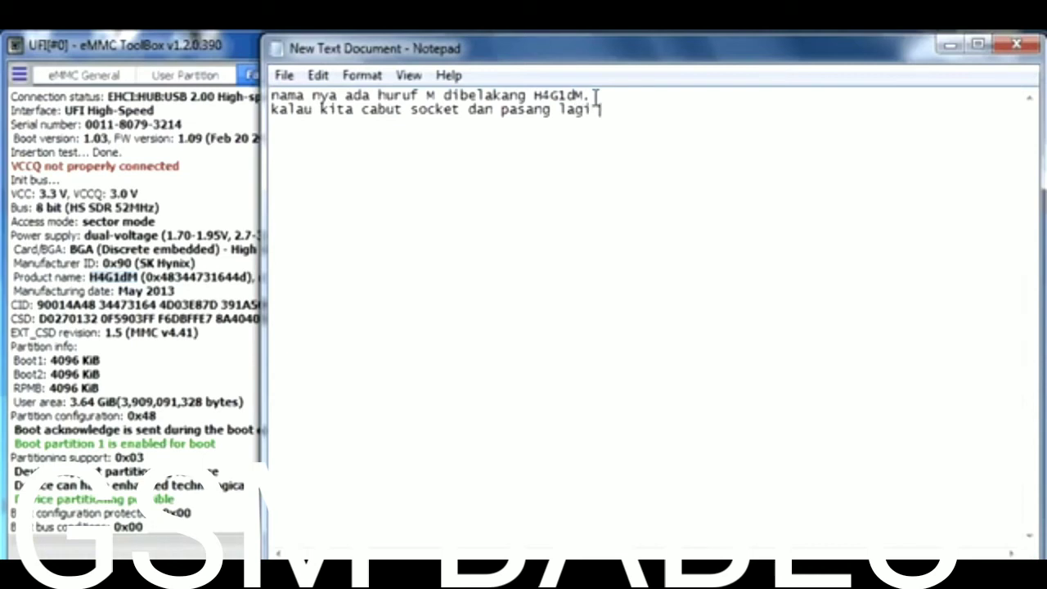
pyautogui.write(' maka huruf ')
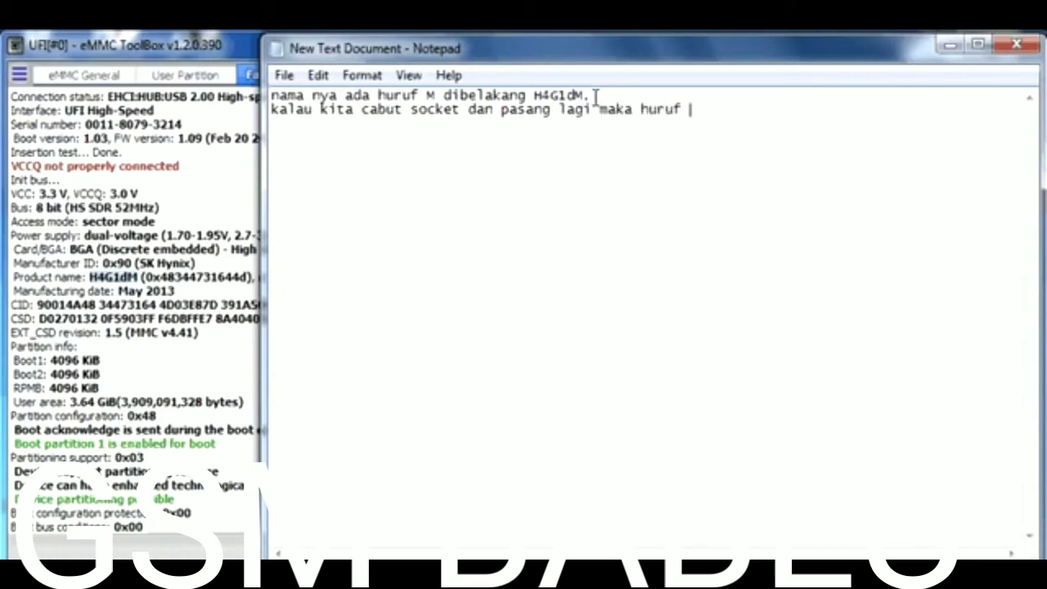
pyautogui.write('M nya akan hilang,')
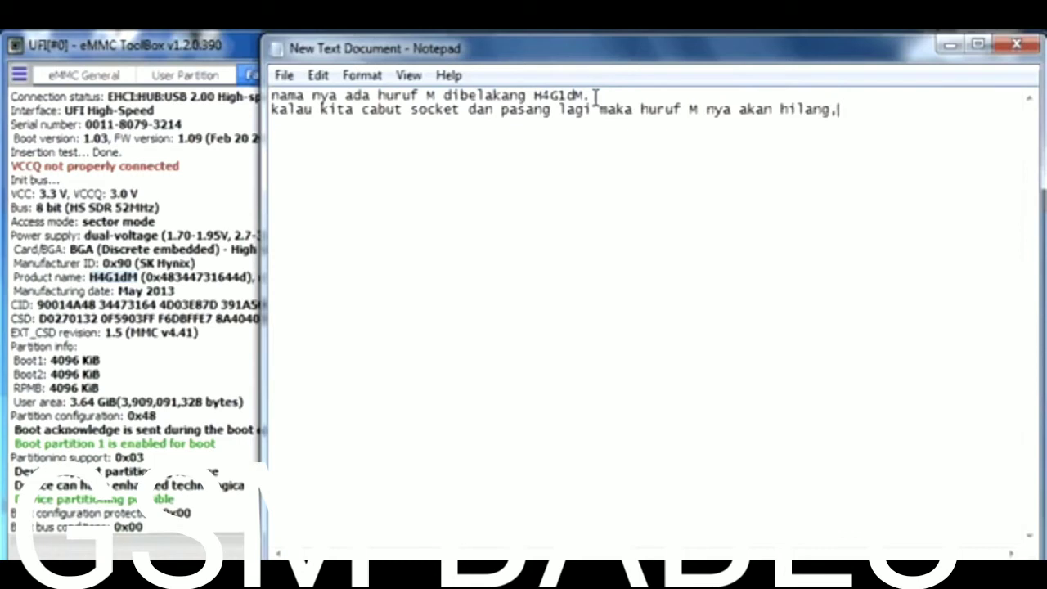
pyautogui.press('BackSpace')
pyautogui.write('.')
pyautogui.press('Return')
pyautogui.write('kita coba.')
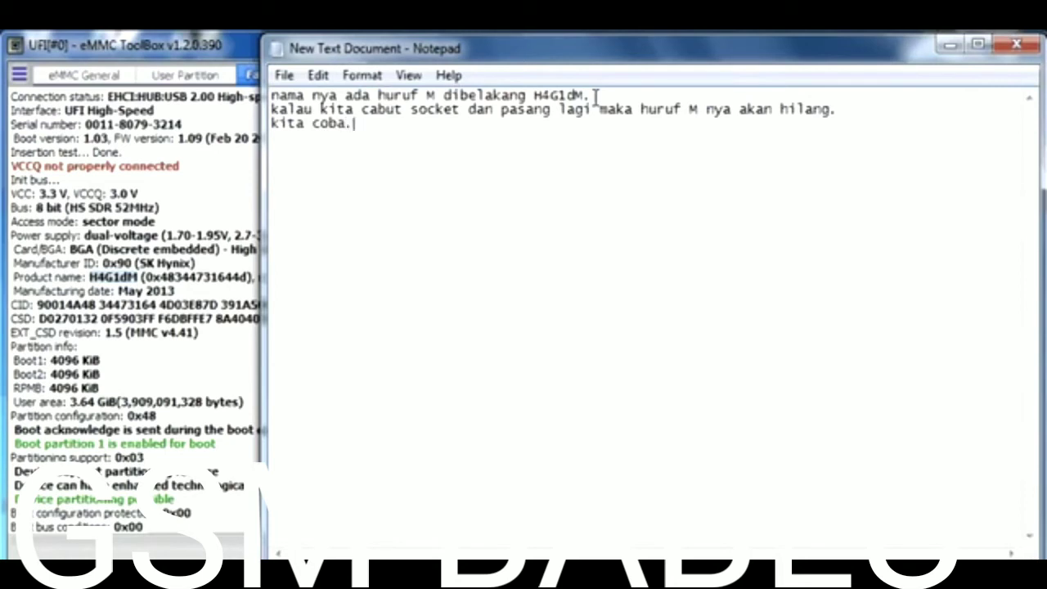
# - Re-identify the eMMC and dismiss the duplicate-id notice; it now reads H4G1d without M
pyautogui.click(949, 45)
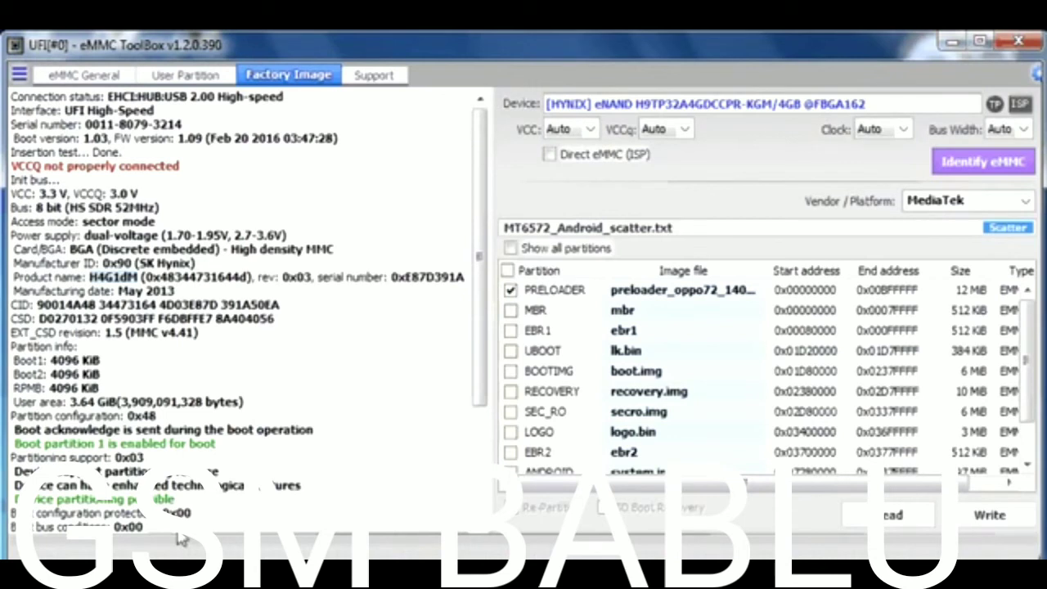
pyautogui.click(943, 168)
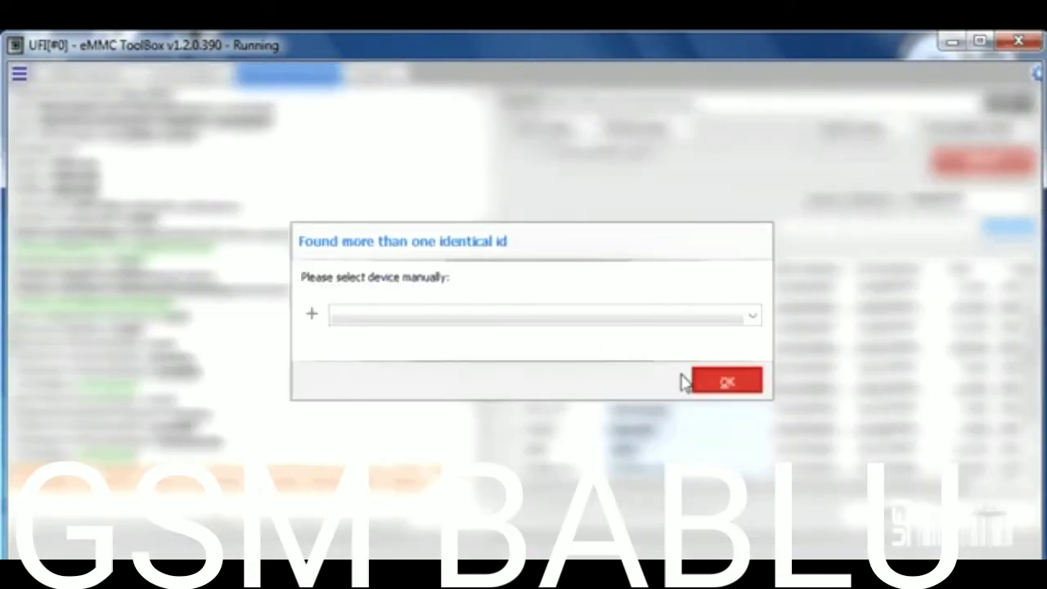
pyautogui.click(687, 381)
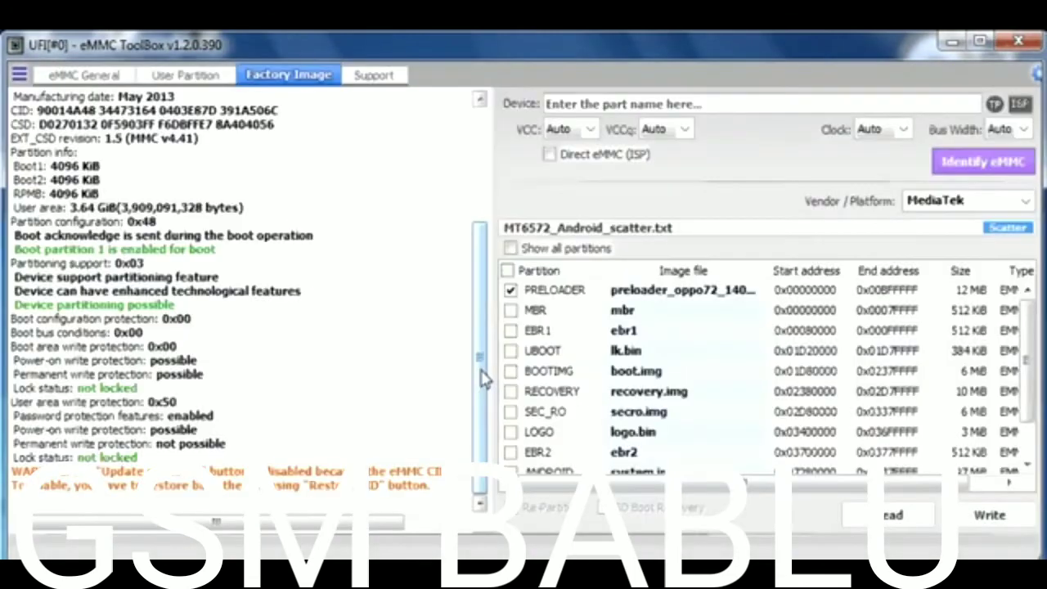
pyautogui.scroll(5, 483, 378)
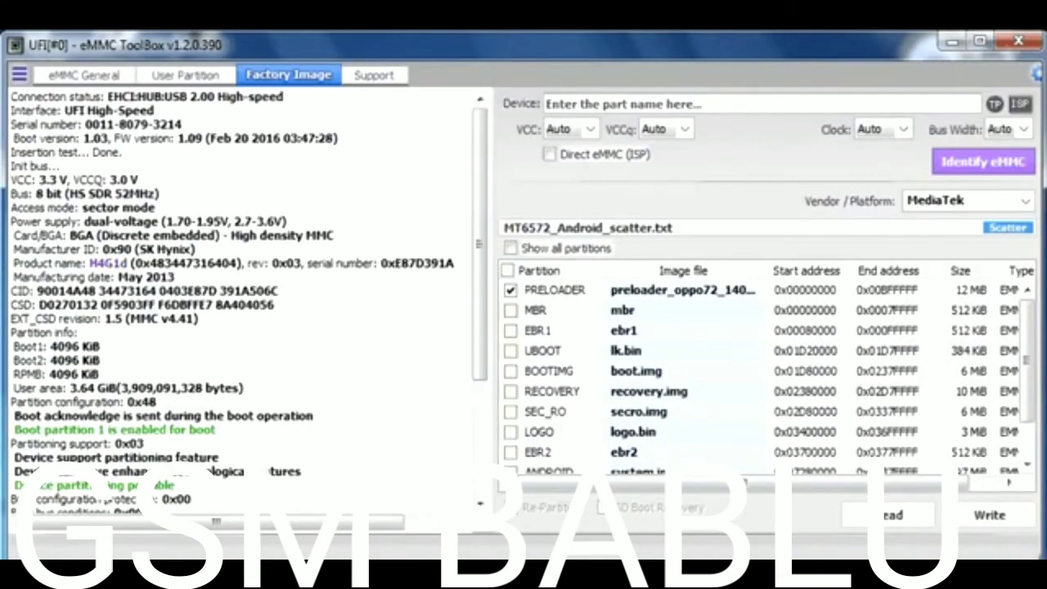
pyautogui.hotkey('alt', 'Tab')
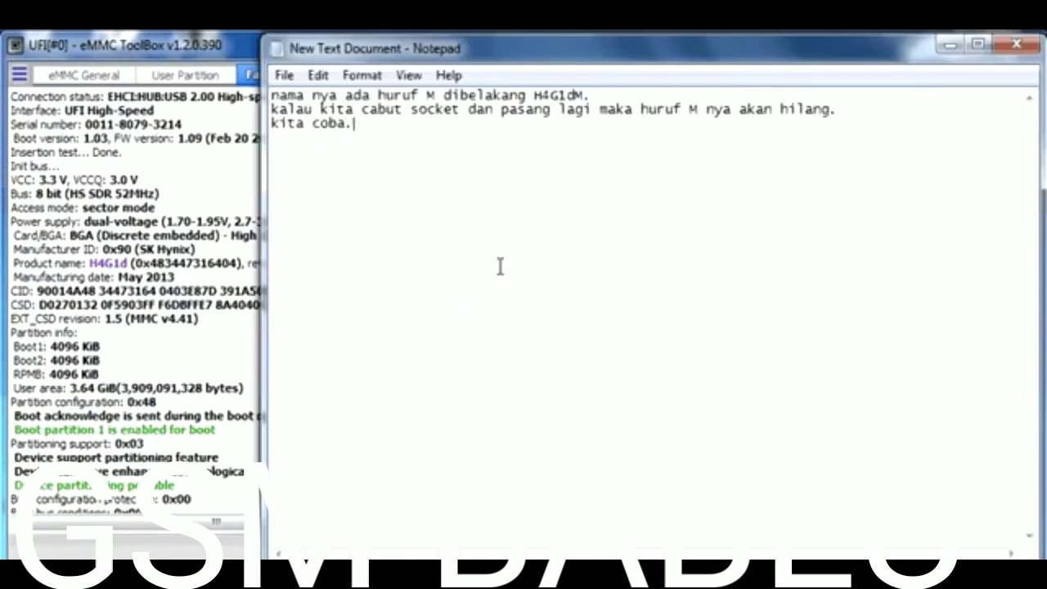
# - Note 'betul?', ask whether an FFU update or test point makes it normal, and add 'kita coba ya.'
pyautogui.press('Return')
pyautogui.press('Return')
pyautogui.write('betul?')
pyautogui.press('Return')
pyautogui.press('Return')
pyautogui.write('apakah dengan cara update FFU atau test point akaj')
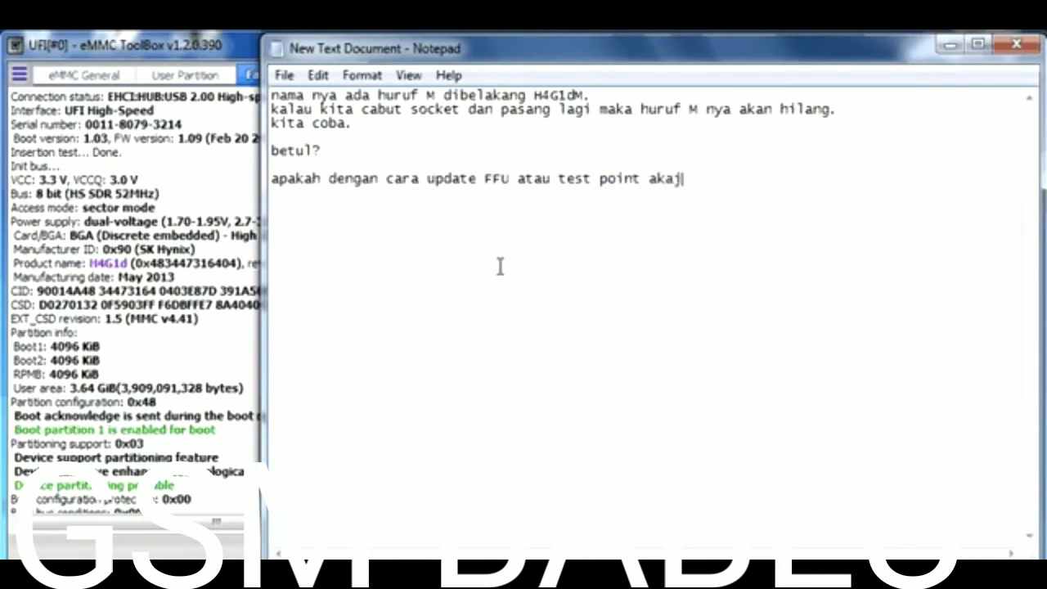
pyautogui.press('BackSpace')
pyautogui.write('n normal?')
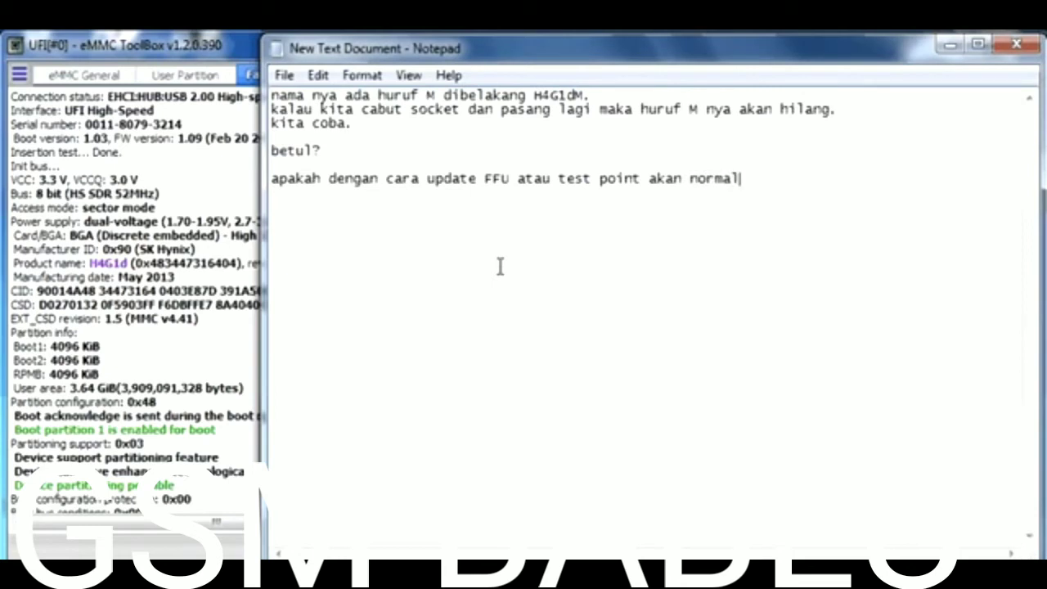
pyautogui.press('Return')
pyautogui.press('Return')
pyautogui.write('kita coba ya.')
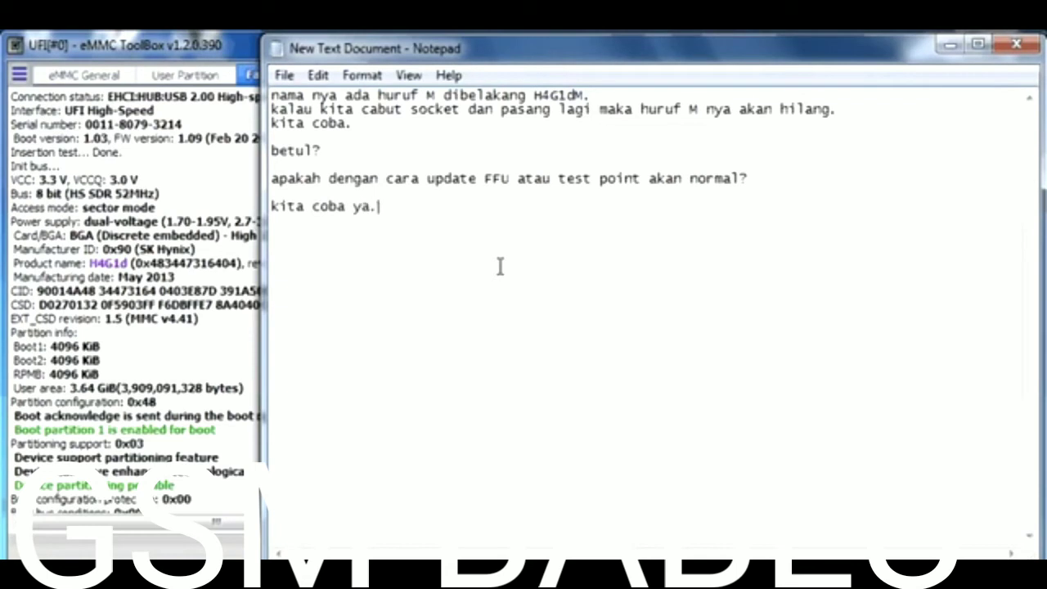
pyautogui.click(942, 50)
pyautogui.click(95, 80)
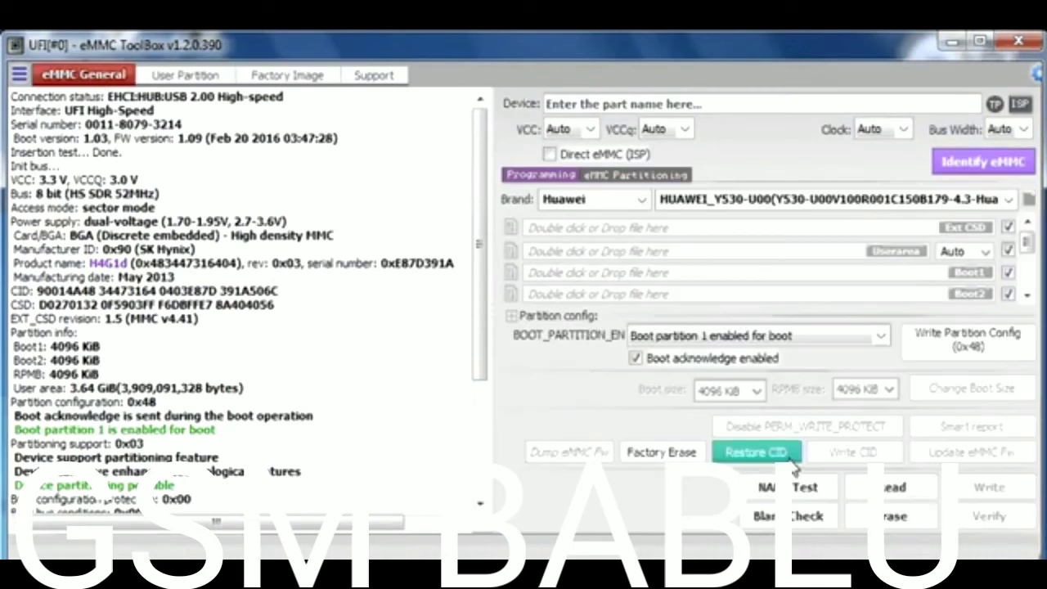
# - Write the saved CID and re-identify the chip as Samsung (0x15) with product name 00000
pyautogui.click(851, 453)
pyautogui.click(722, 310)
pyautogui.click(693, 331)
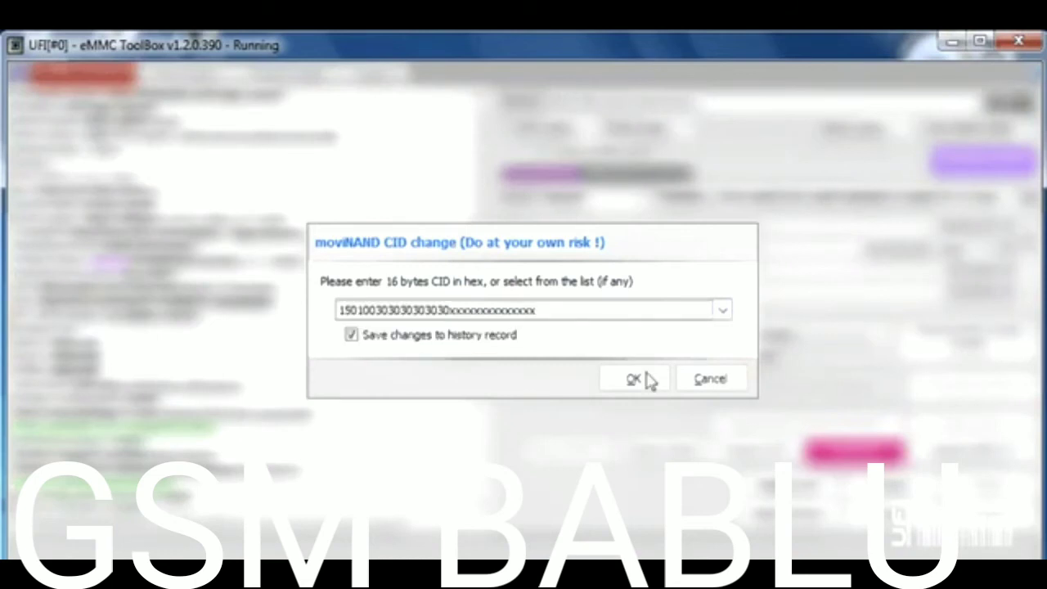
pyautogui.click(646, 379)
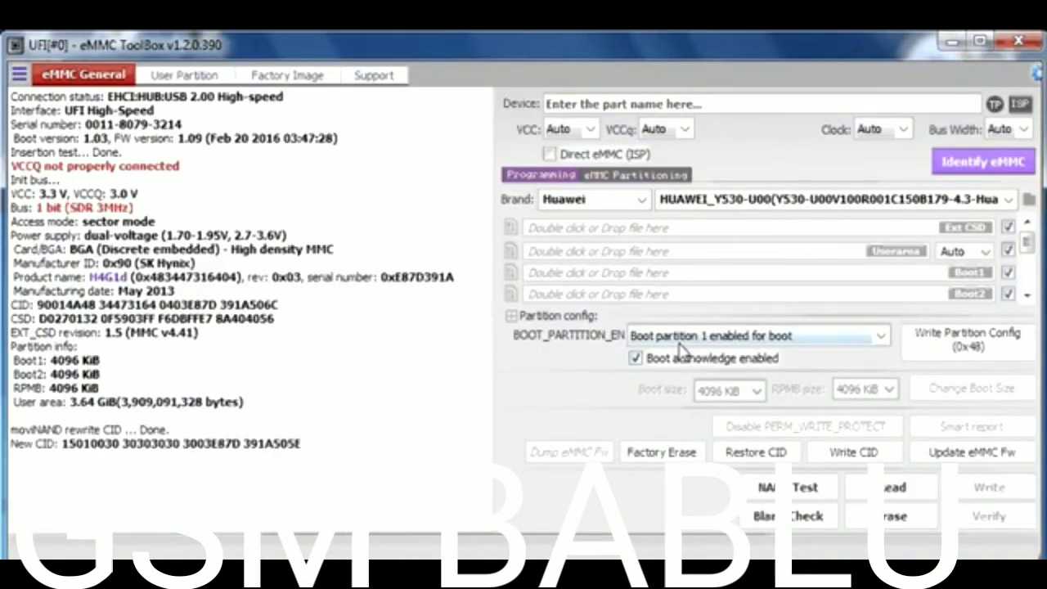
pyautogui.click(962, 163)
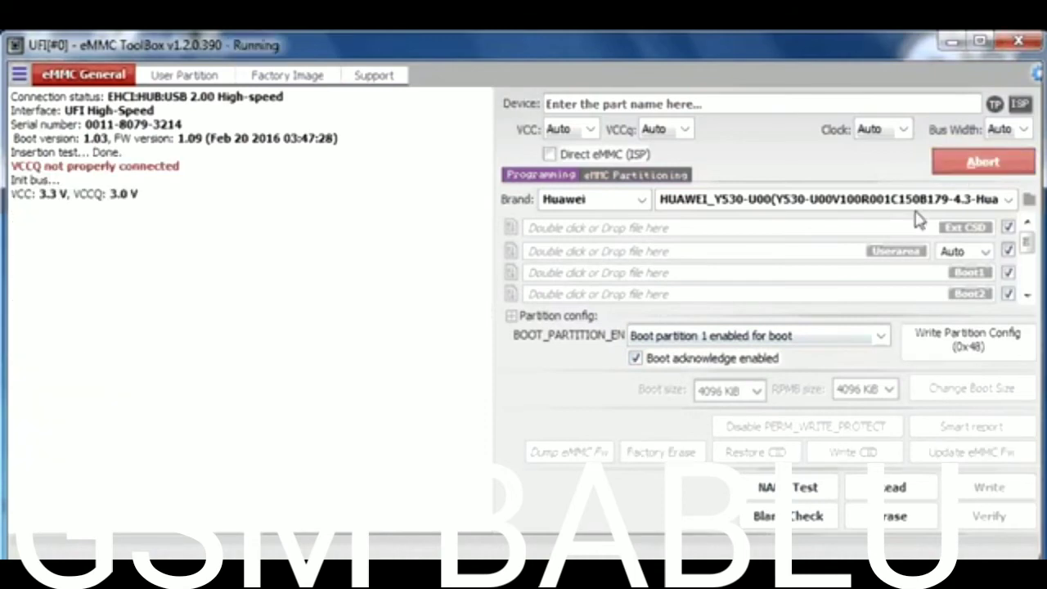
pyautogui.moveTo(482, 393); pyautogui.dragTo(479, 437)
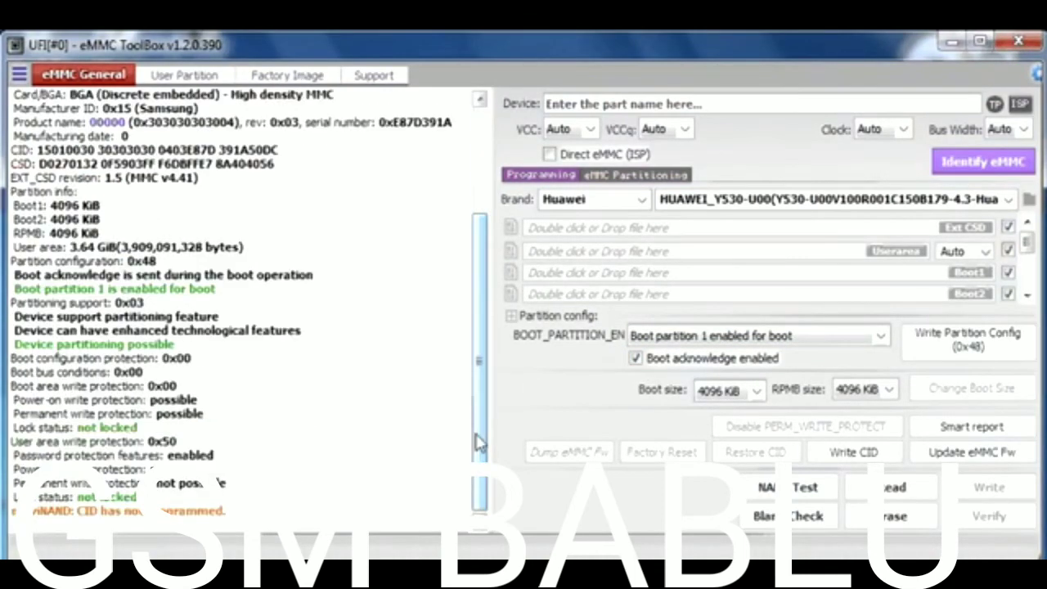
pyautogui.click(939, 463)
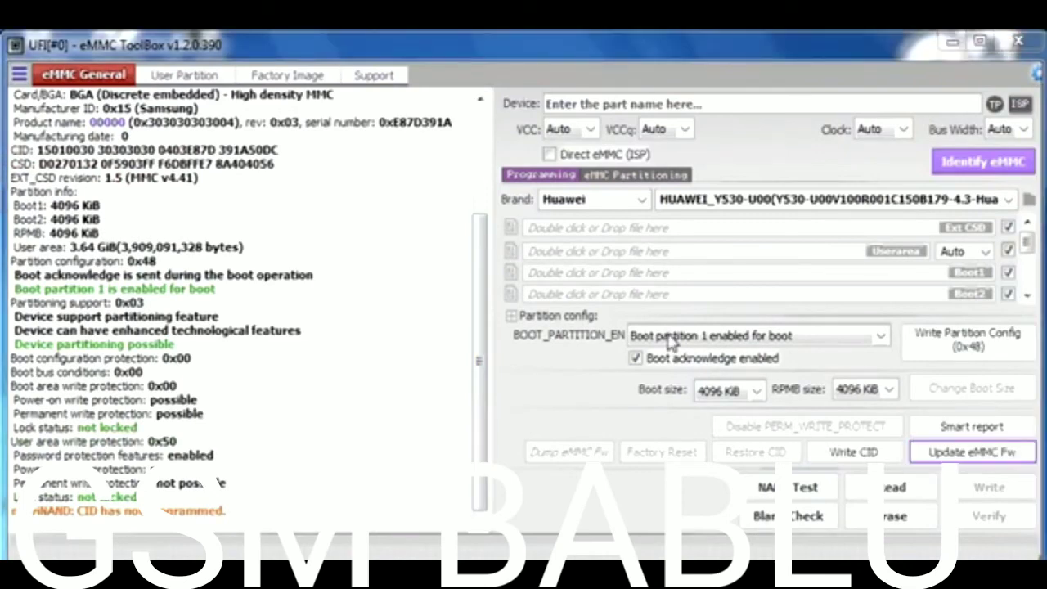
# - Flash the KMKJS000VM-B309(3).ffu firmware onto the eMMC and confirm the update
pyautogui.moveTo(637, 230); pyautogui.dragTo(643, 337)
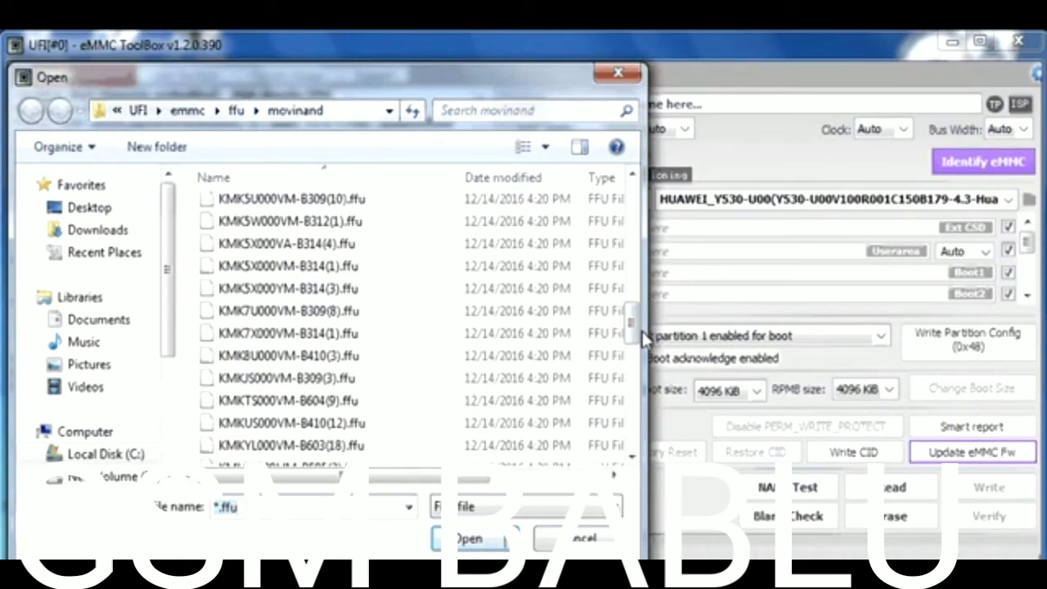
pyautogui.click(343, 387)
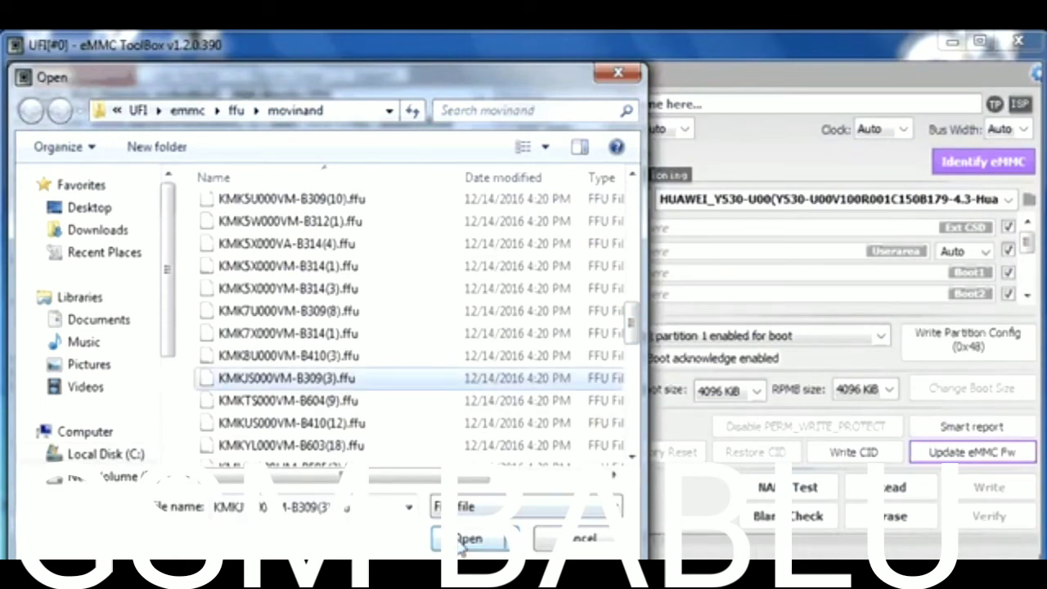
pyautogui.click(469, 539)
pyautogui.click(684, 413)
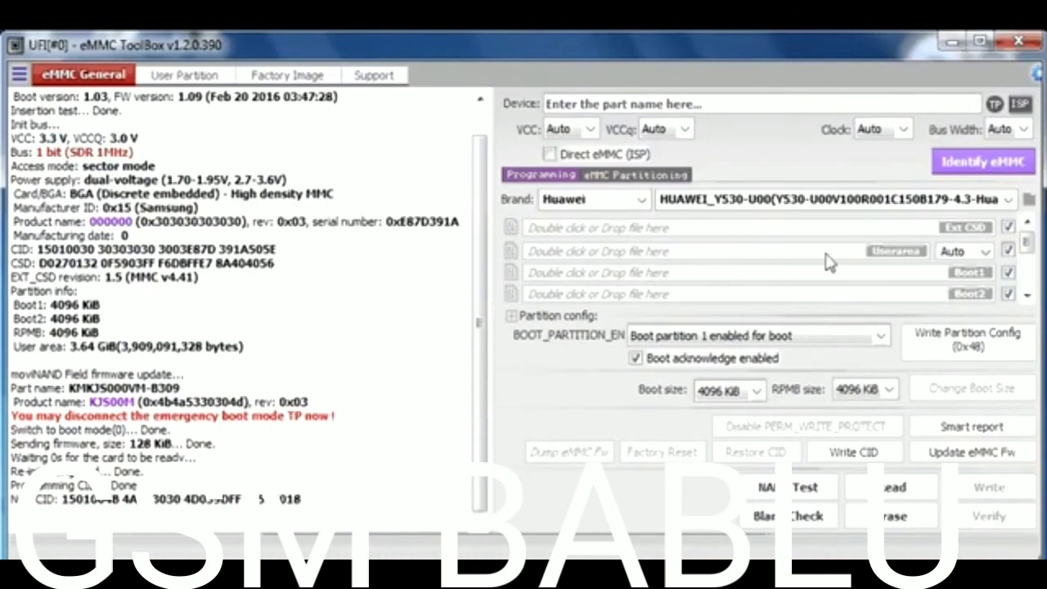
# - Re-identify the chip as Samsung KJS00M and generate its smart report showing Normal
pyautogui.click(961, 174)
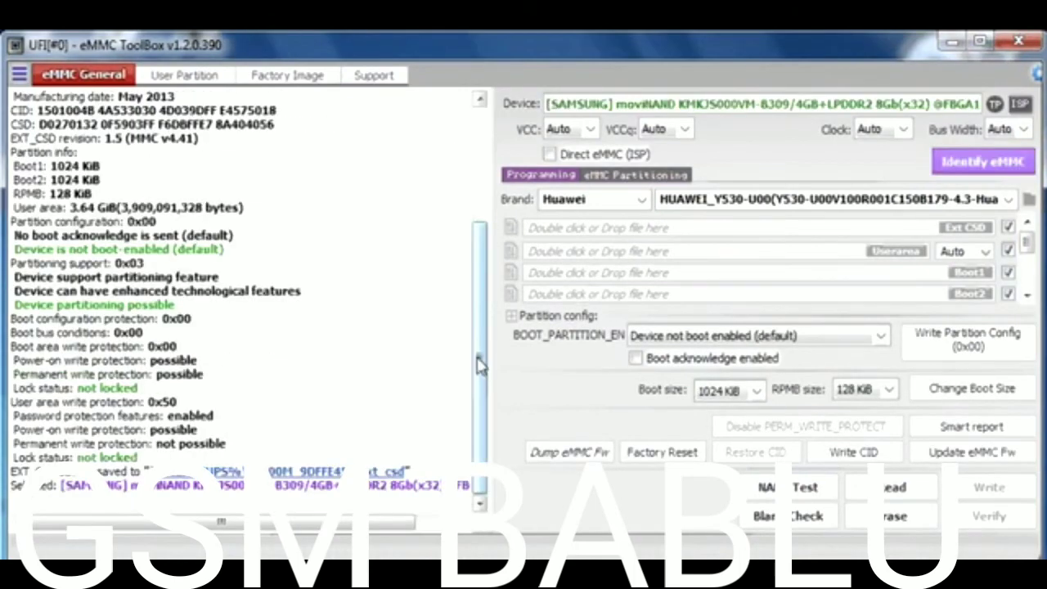
pyautogui.scroll(5, 479, 352)
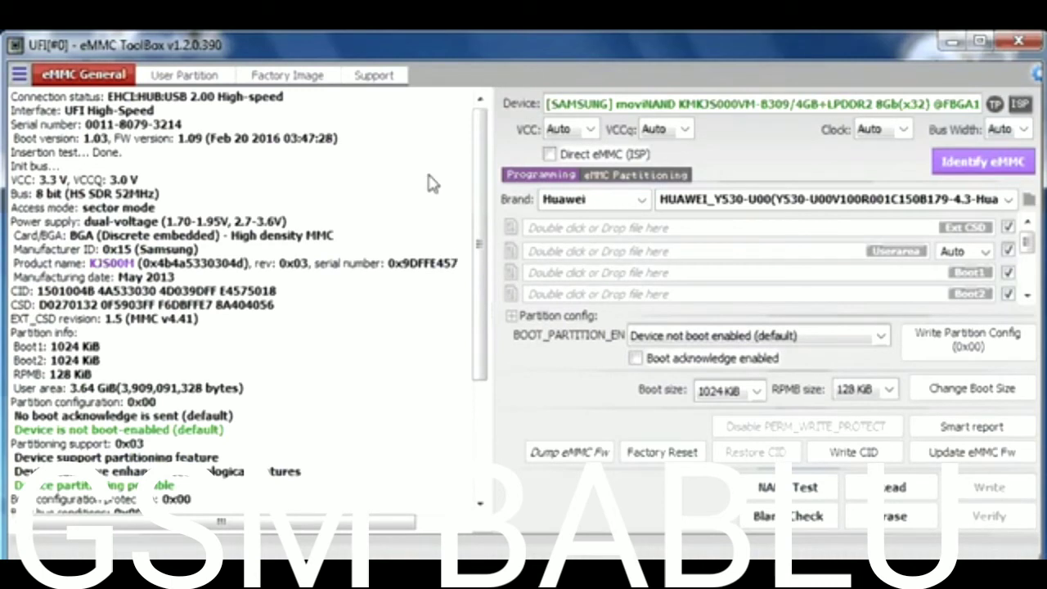
pyautogui.click(963, 426)
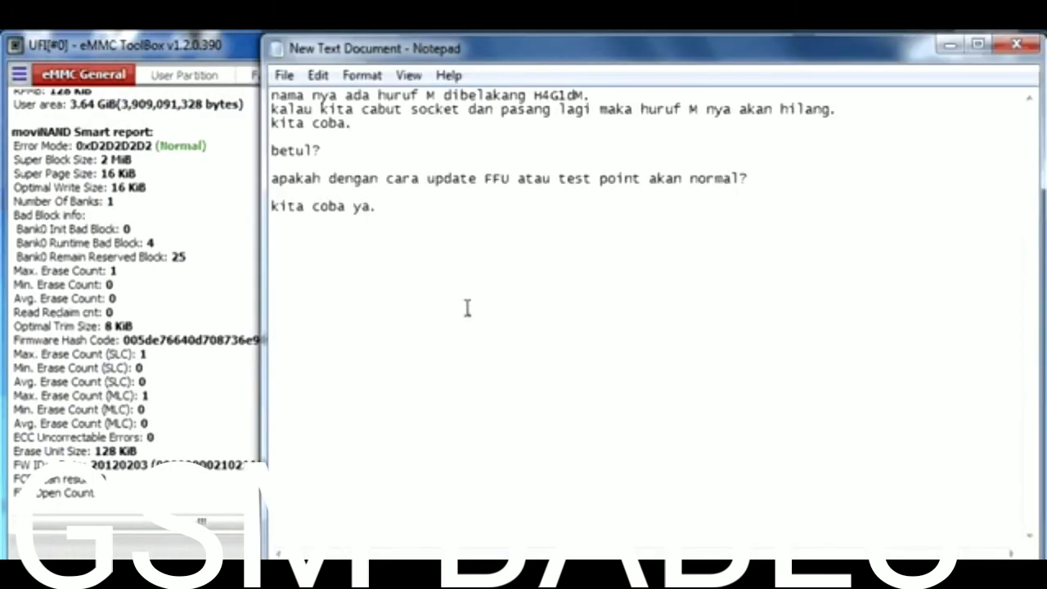
# - Add 'apa sudah yakin bagus?' and 'kita coba write preloader lagi.' to the notes
pyautogui.press('Return')
pyautogui.write('apa sudah yakin')
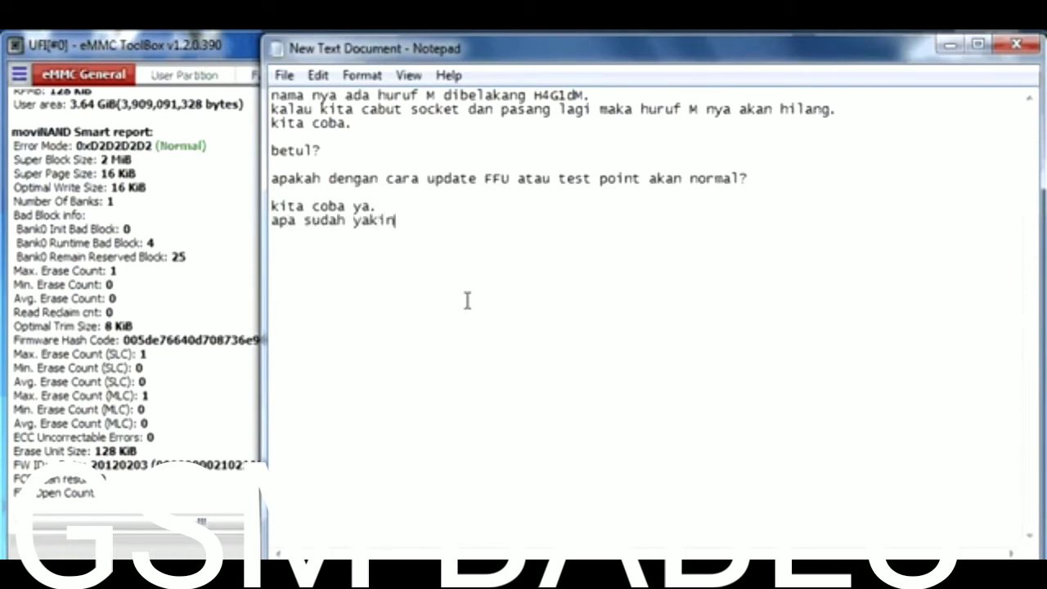
pyautogui.write(' bagus?')
pyautogui.press('Return')
pyautogui.press('Return')
pyautogui.write('kita coba ')
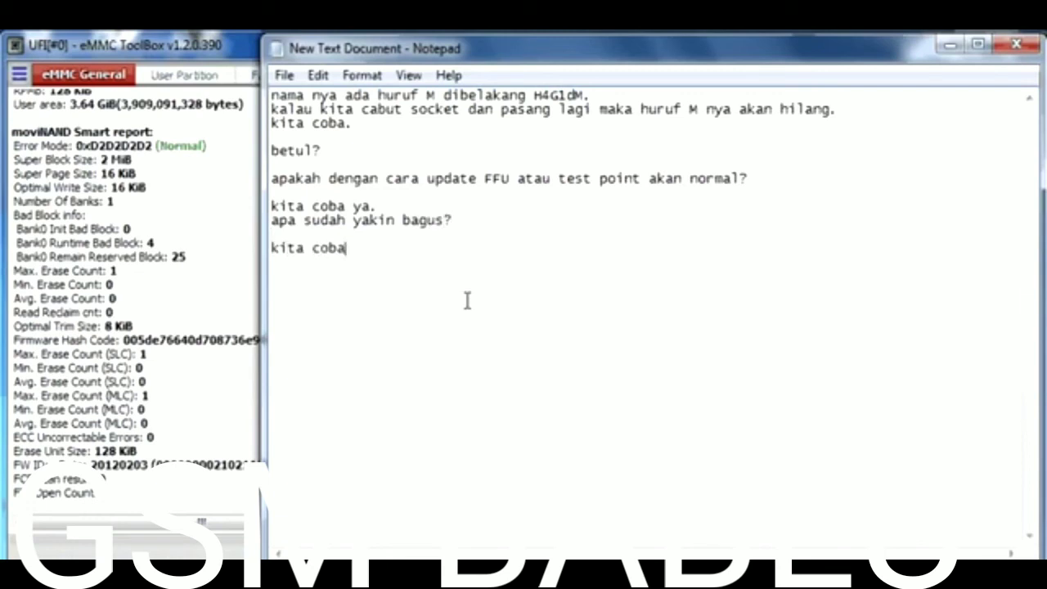
pyautogui.write('write preloader lagi.')
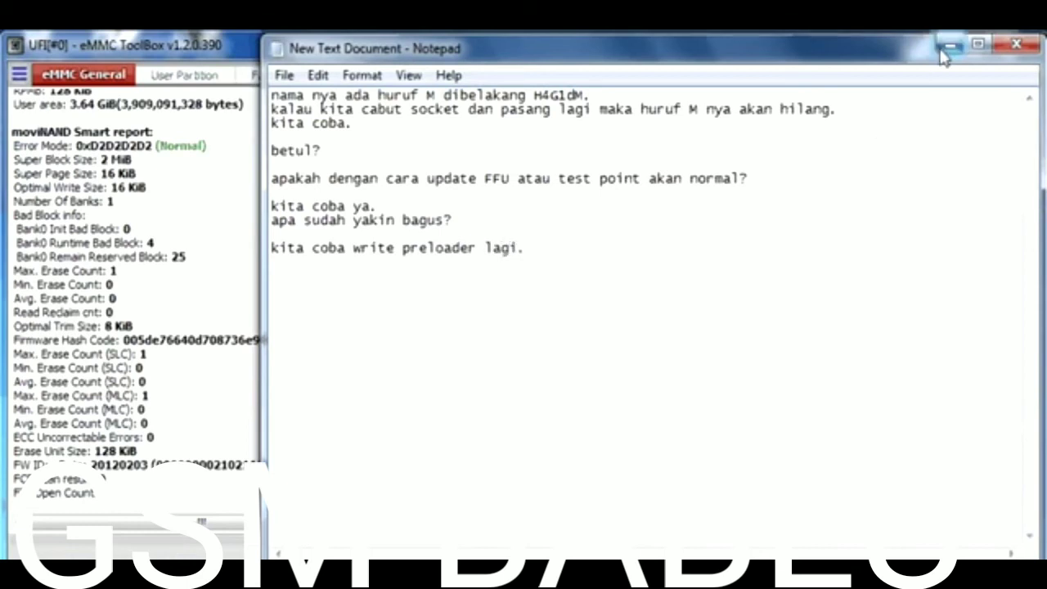
pyautogui.click(944, 49)
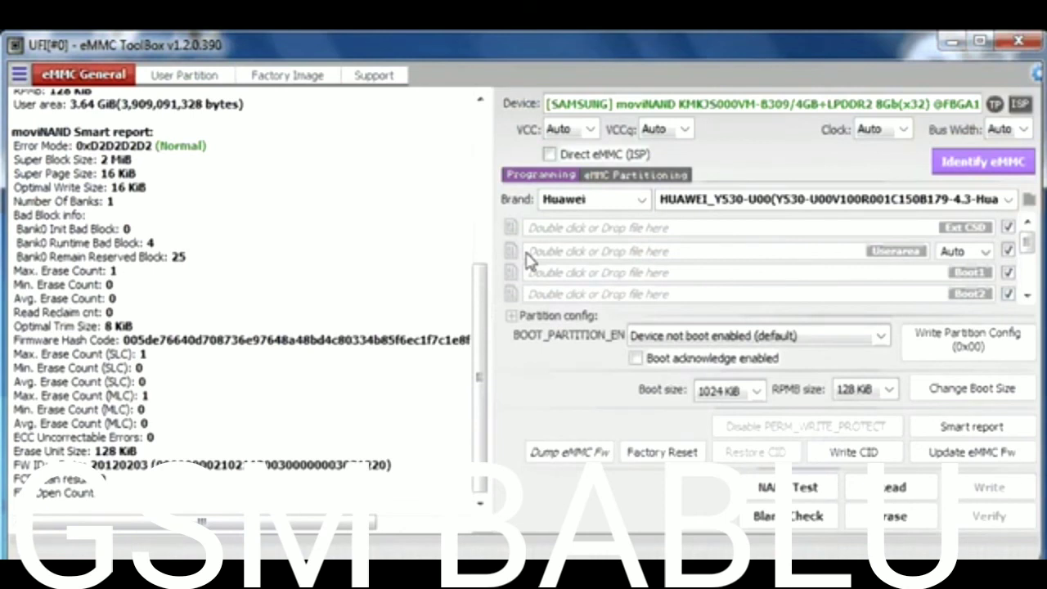
# - Write the Oppo preloader from Factory Image, resizing boot/RPMB to 4096 KiB and applying the third H4G1d CID
pyautogui.click(303, 76)
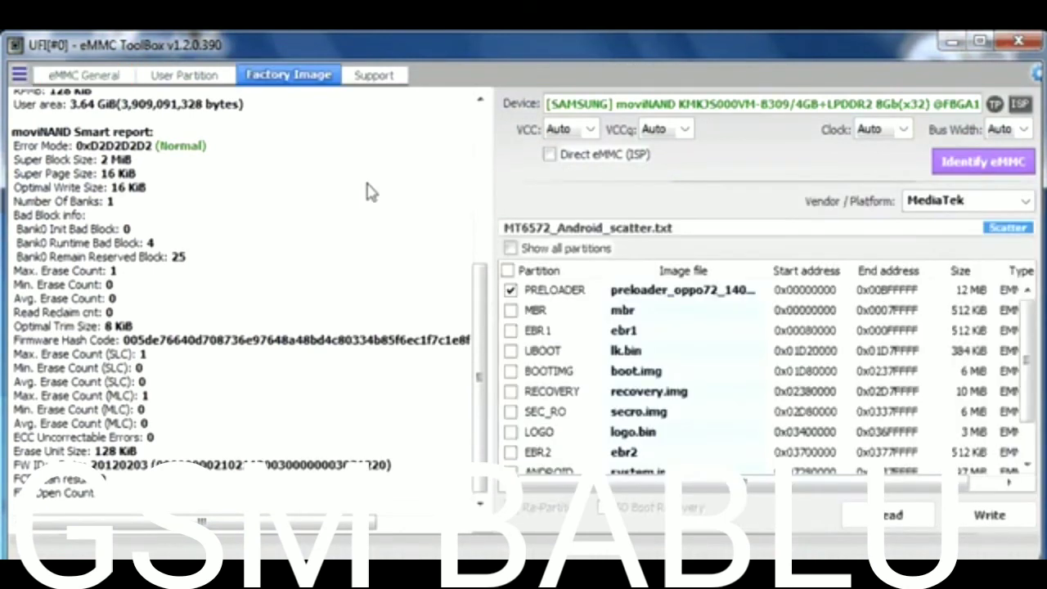
pyautogui.click(989, 514)
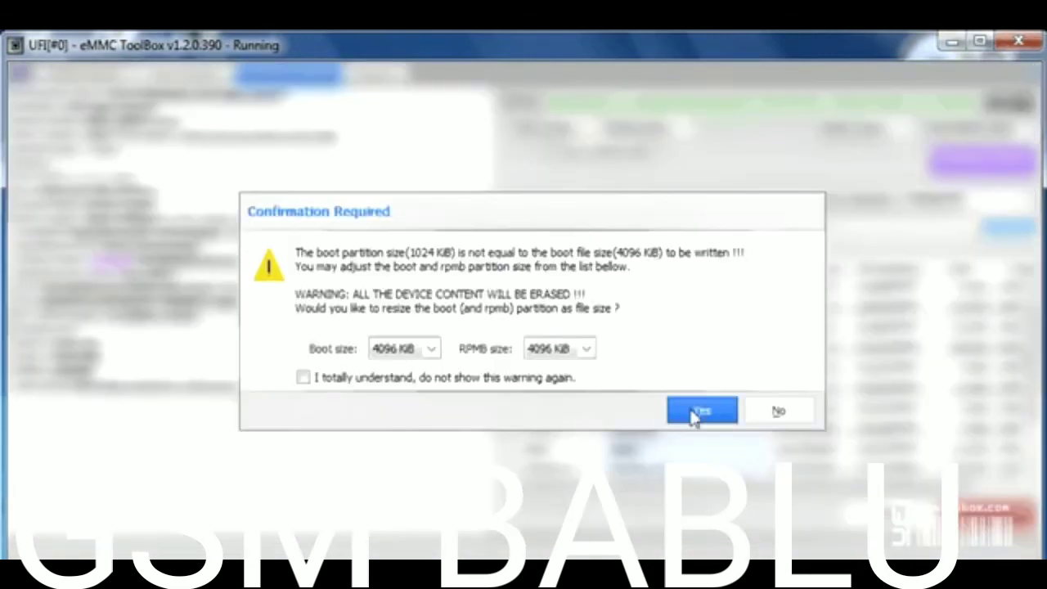
pyautogui.click(701, 412)
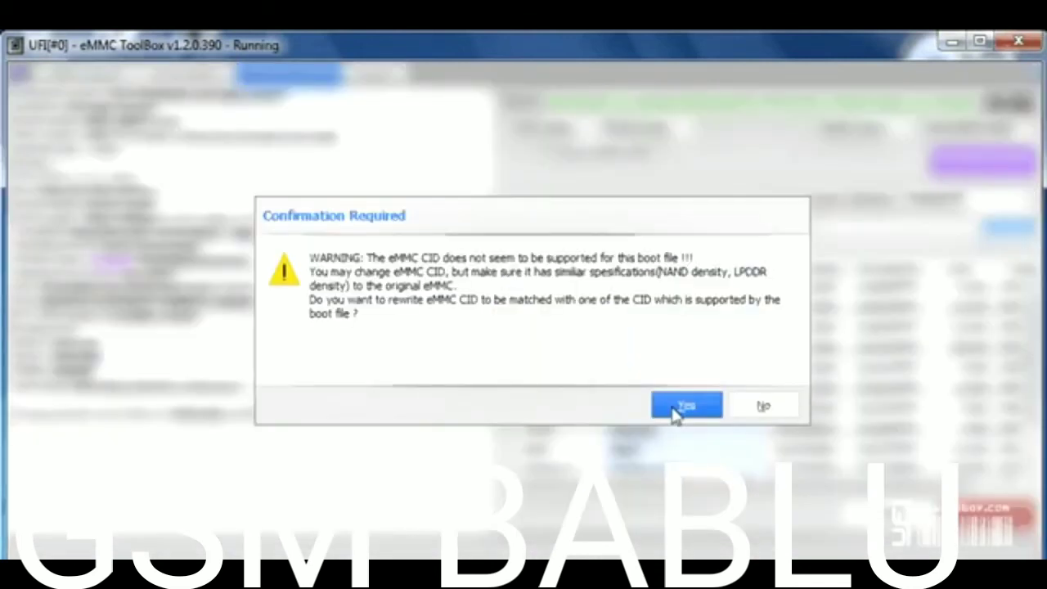
pyautogui.click(679, 407)
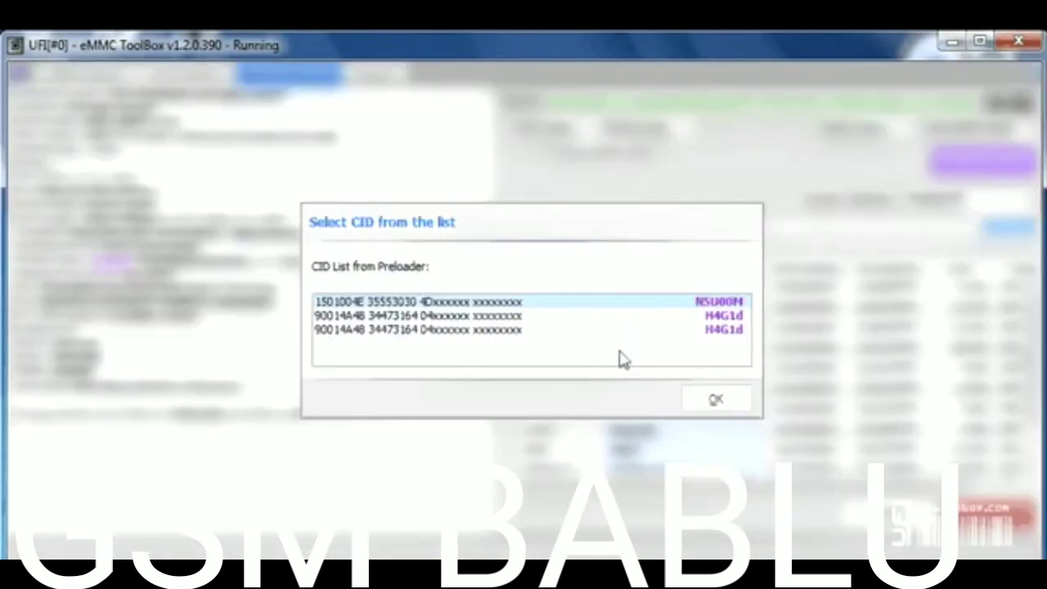
pyautogui.click(634, 330)
pyautogui.click(708, 402)
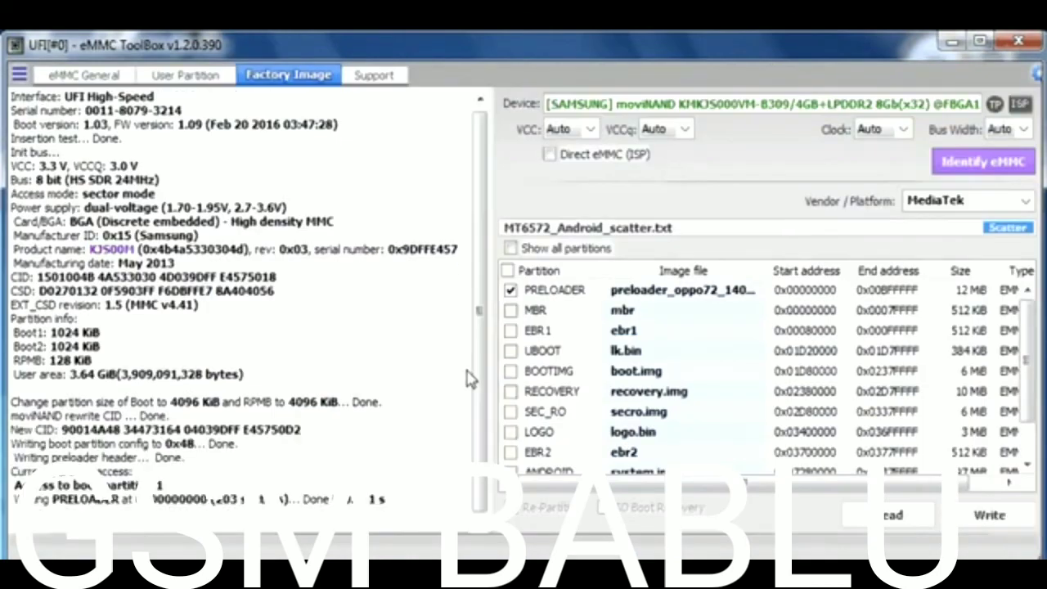
# - Re-identify the eMMC, highlight the new H4G1dM product name, and return to Notepad
pyautogui.click(953, 167)
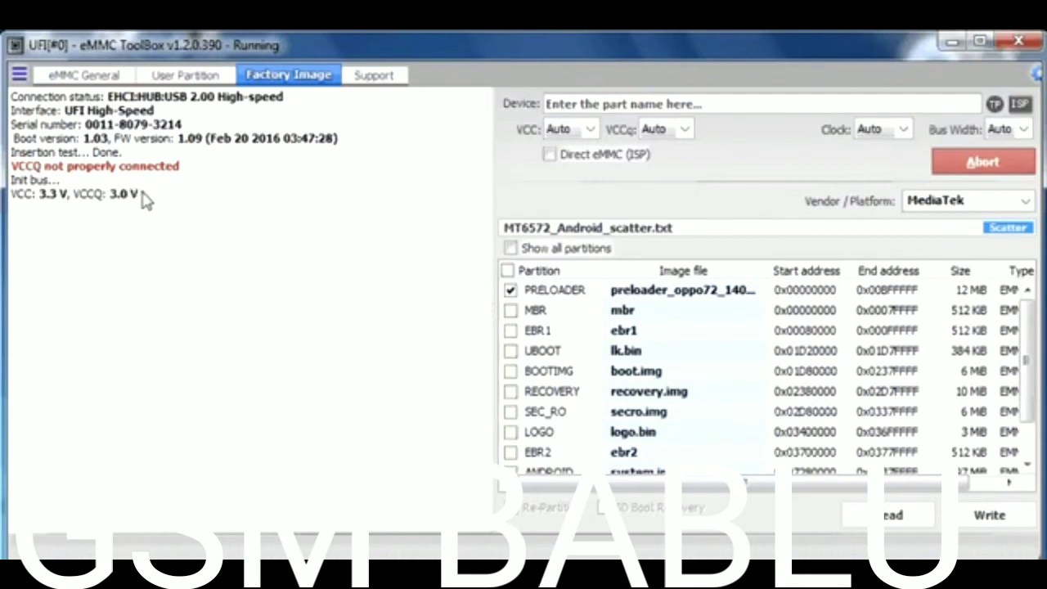
pyautogui.moveTo(486, 374); pyautogui.dragTo(478, 282)
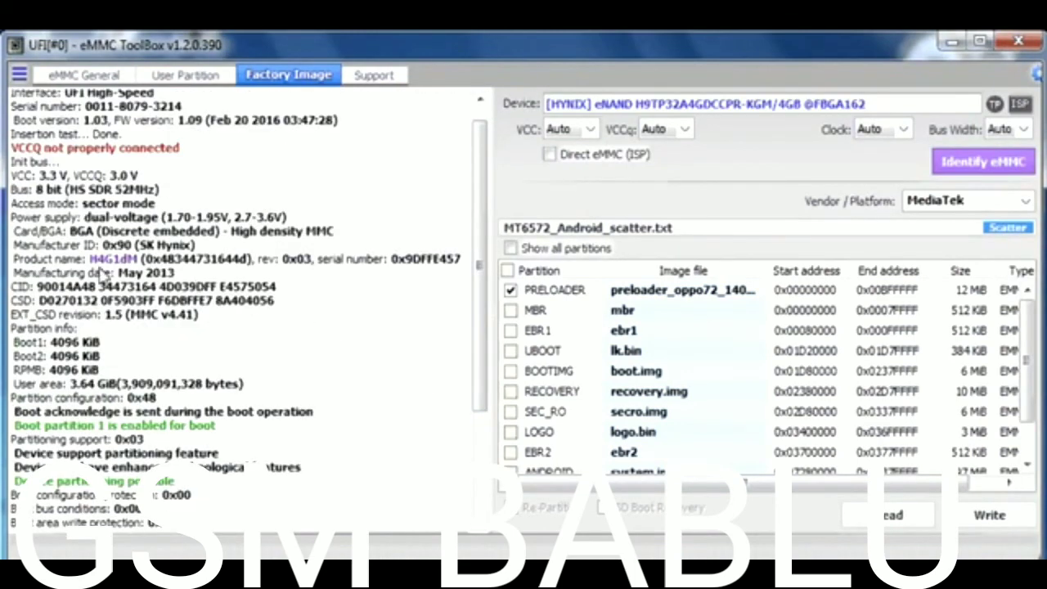
pyautogui.doubleClick(115, 258)
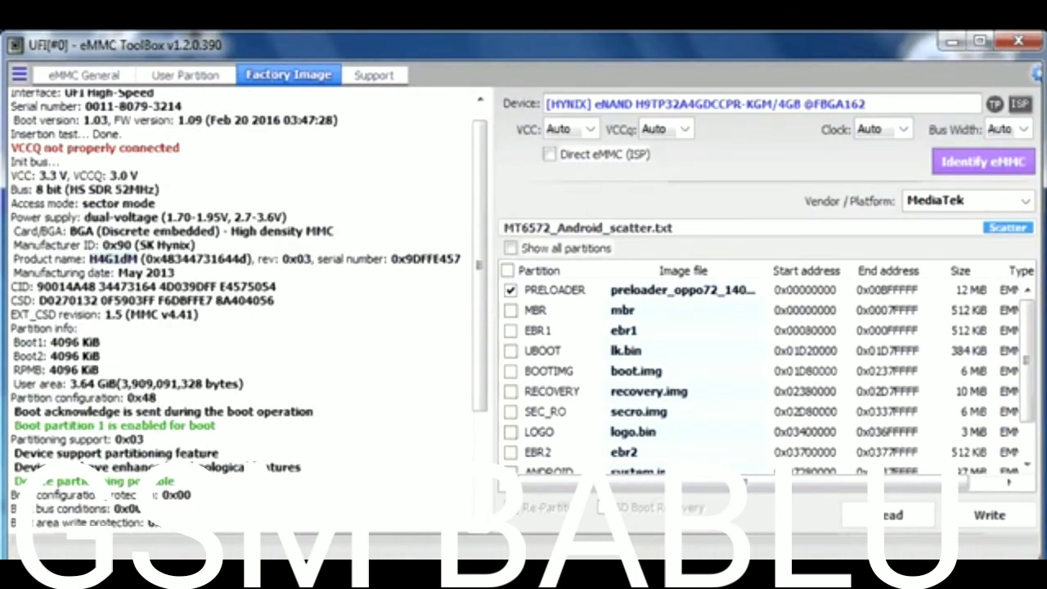
pyautogui.hotkey('alt', 'Tab')
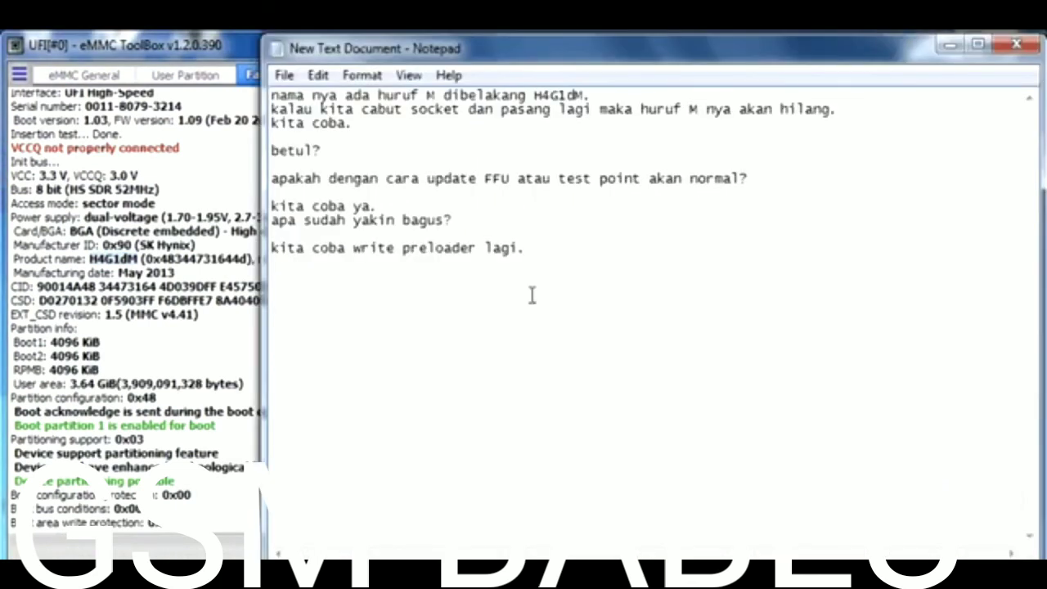
# - Note on a new line 'masih ada huruf M dibelakang. kalau seperti ini lebih baik di tukar saja,'
pyautogui.press('Return')
pyautogui.write('masih ada huruf M dibelakang')
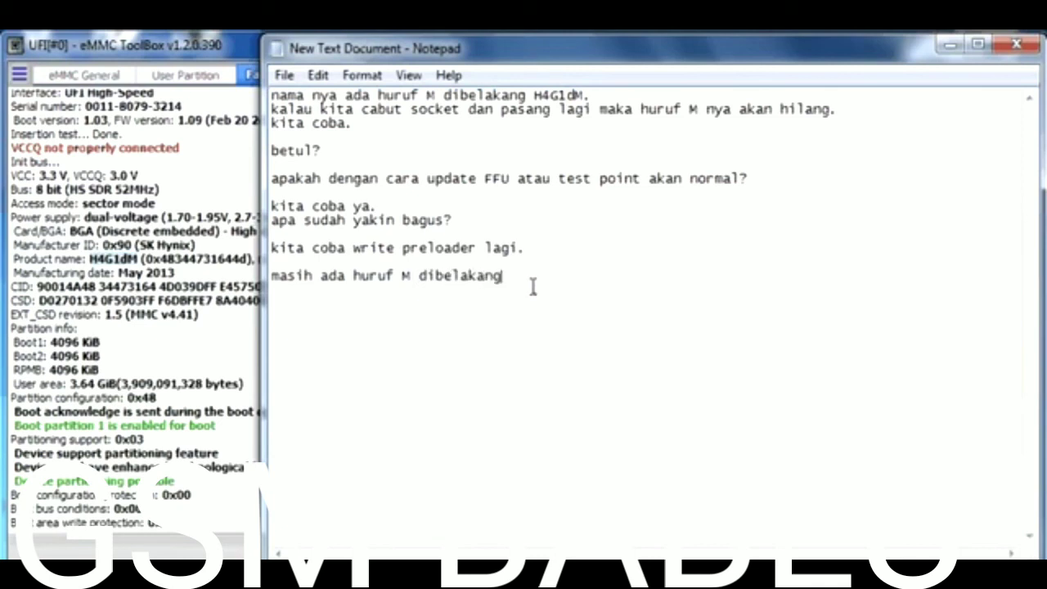
pyautogui.write('. ')
pyautogui.write('kalau seper')
pyautogui.write('tiini')
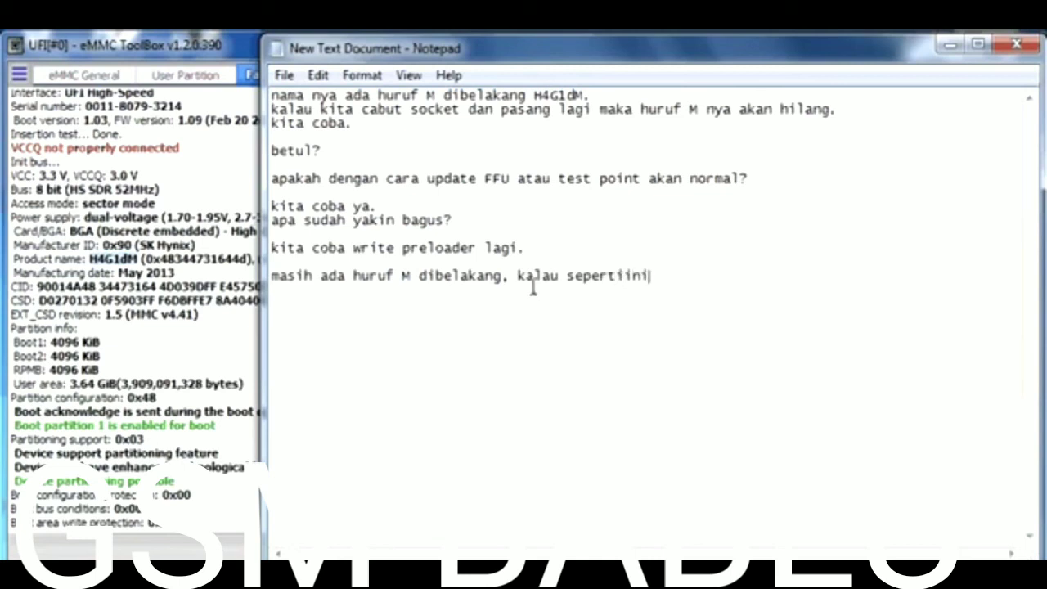
pyautogui.press('BackSpace')
pyautogui.press('BackSpace')
pyautogui.press('BackSpace')
pyautogui.press('BackSpace')
pyautogui.press('BackSpace')
pyautogui.write('i io')
pyautogui.write('ni')
pyautogui.press('BackSpace')
pyautogui.press('BackSpace')
pyautogui.press('BackSpace')
pyautogui.write('ni lebih')
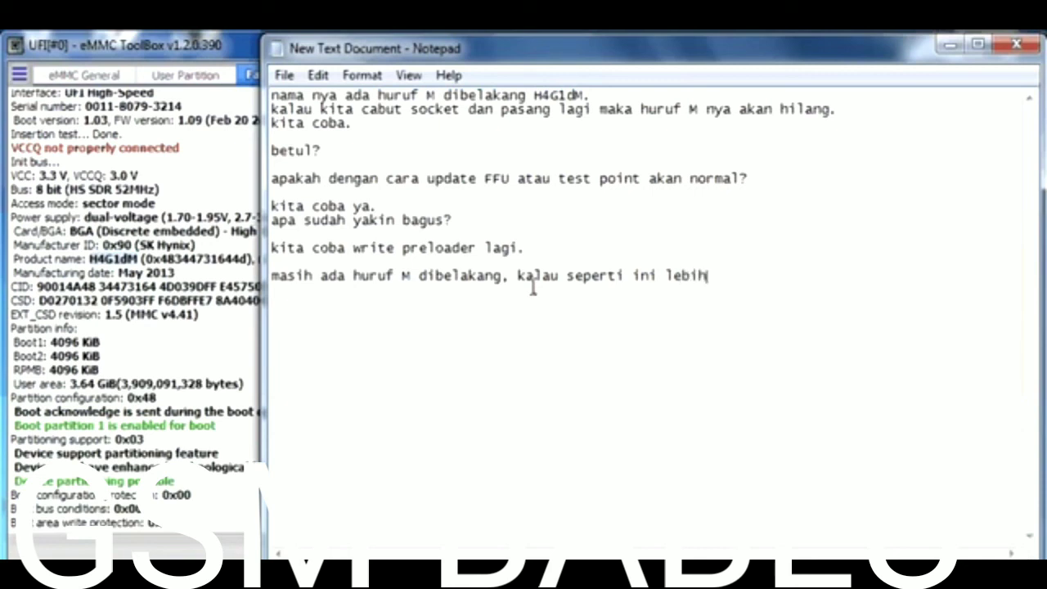
pyautogui.write(' baik di tu')
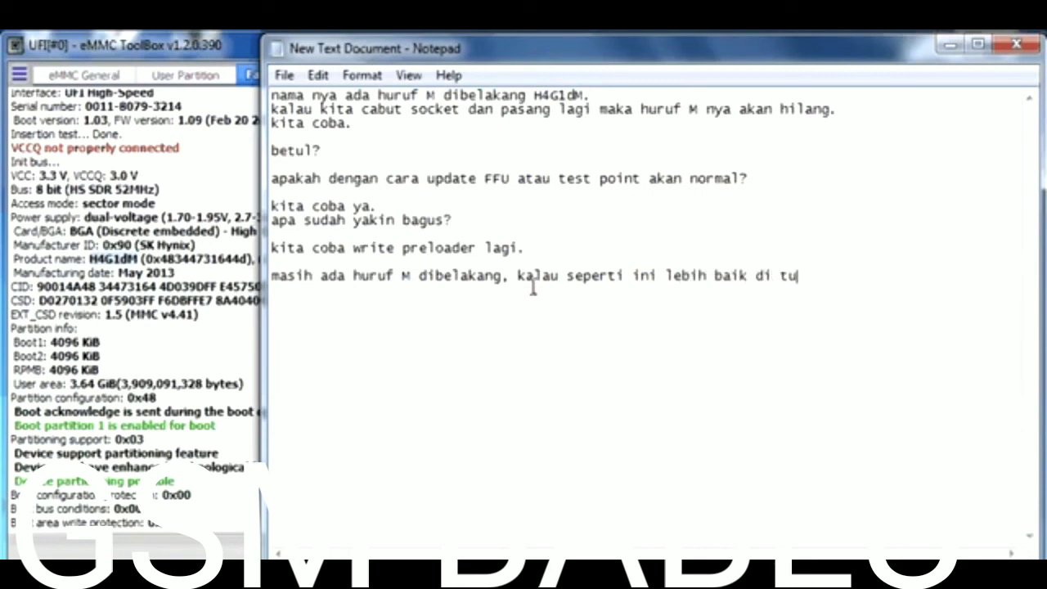
pyautogui.write('kar saja,')
# - Add 'karena pastinya hanya garansi chek box.' and begin the warning 'jangan di paksakan dipasang, karena gak akan tahan l'
pyautogui.press('Return')
pyautogui.write('kare')
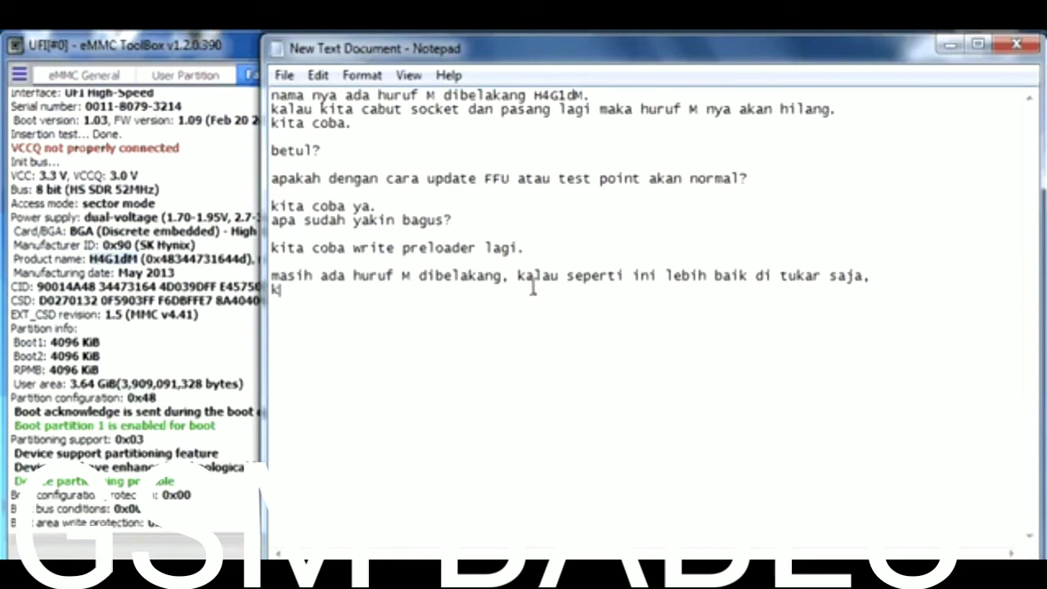
pyautogui.write('na pastinya ')
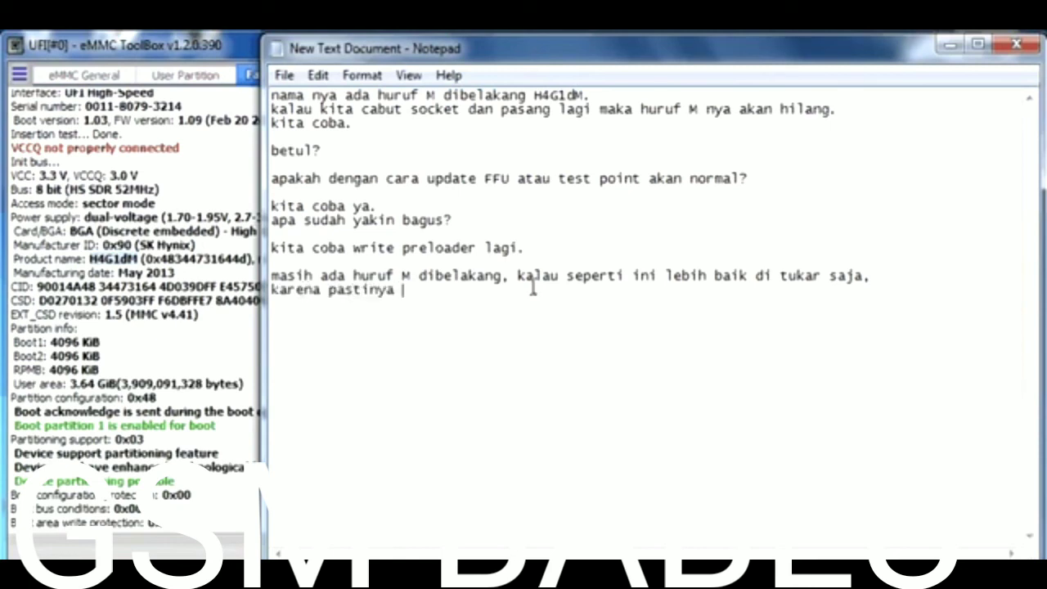
pyautogui.write('hanya garans')
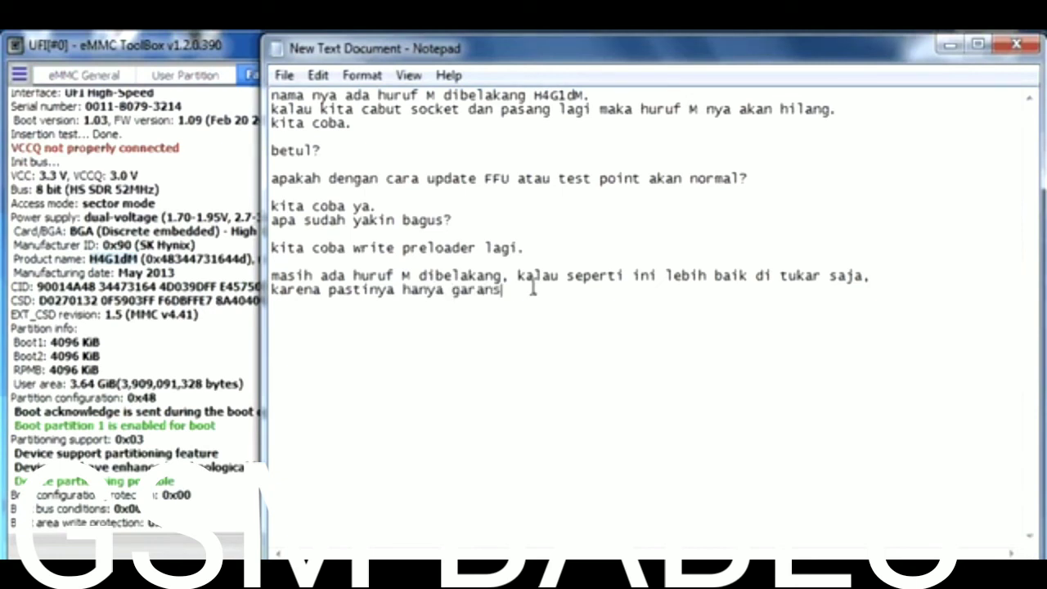
pyautogui.write('i chek box.')
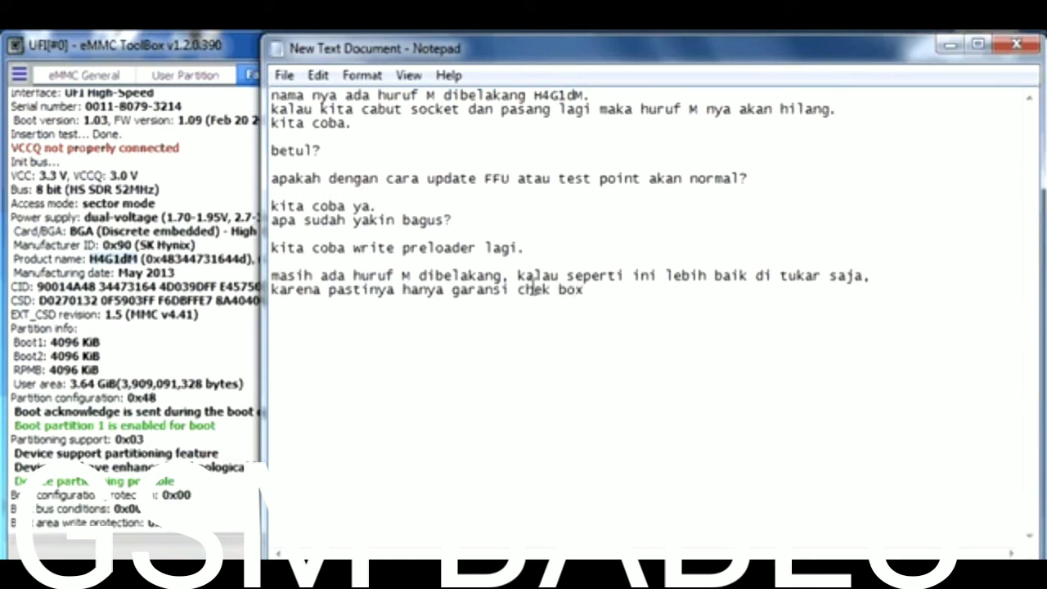
pyautogui.press('Return')
pyautogui.press('Return')
pyautogui.write('jangan di')
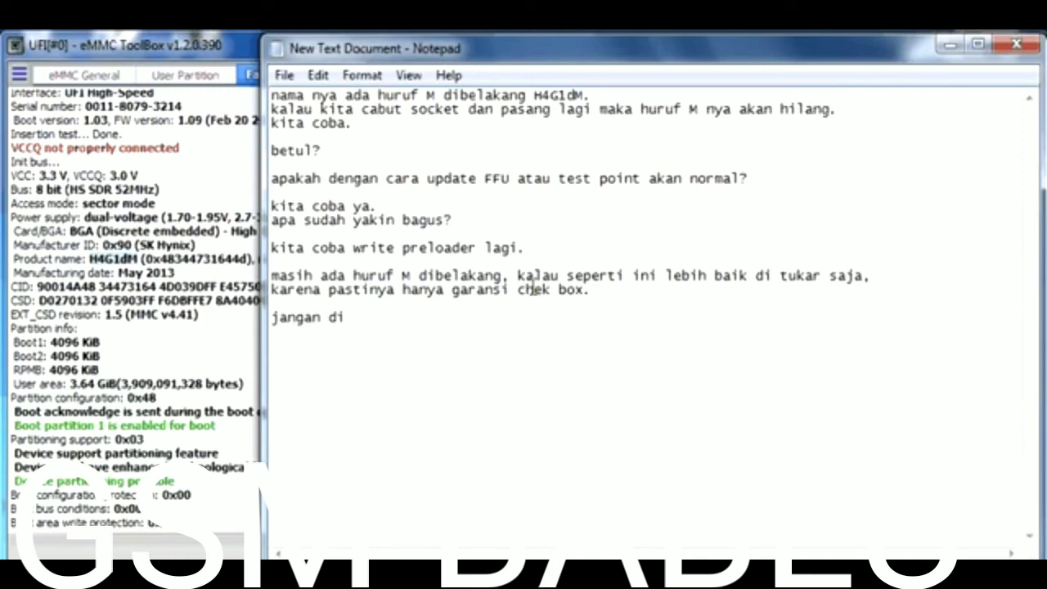
pyautogui.write(' paksakan ')
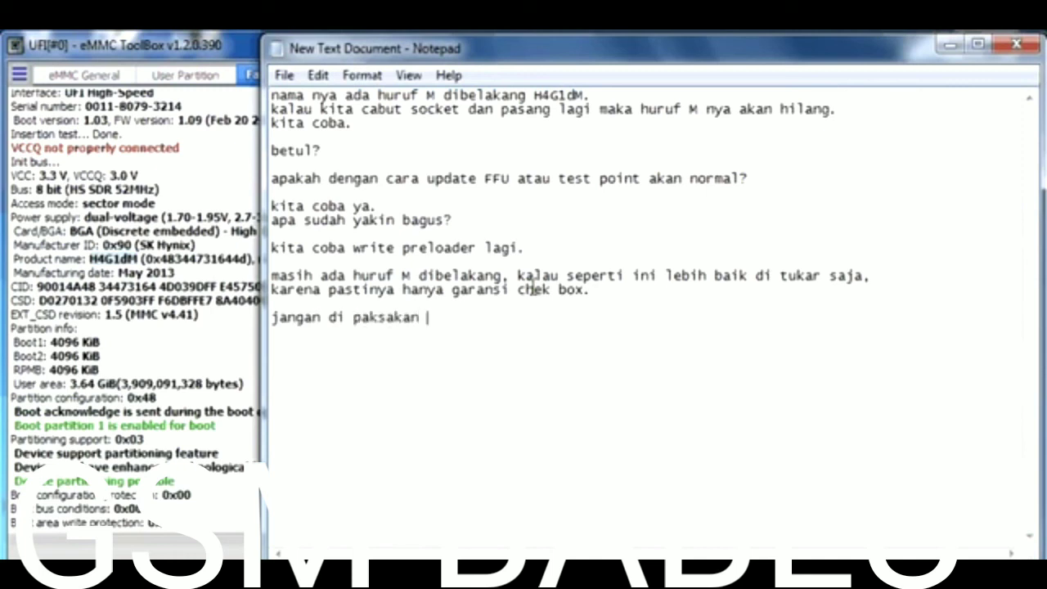
pyautogui.write('dipasang, ')
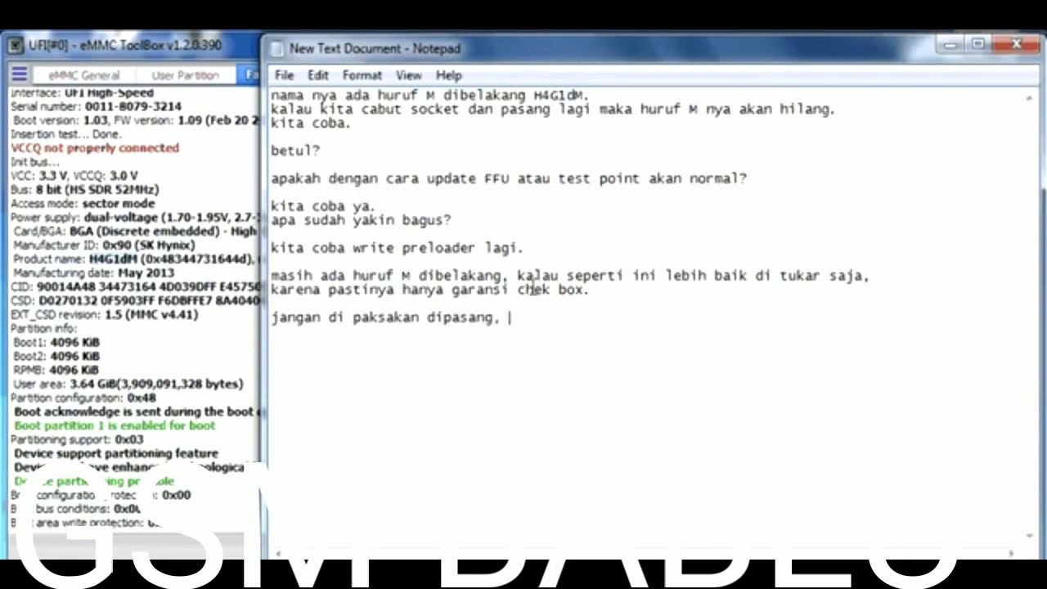
pyautogui.write('karena gak ')
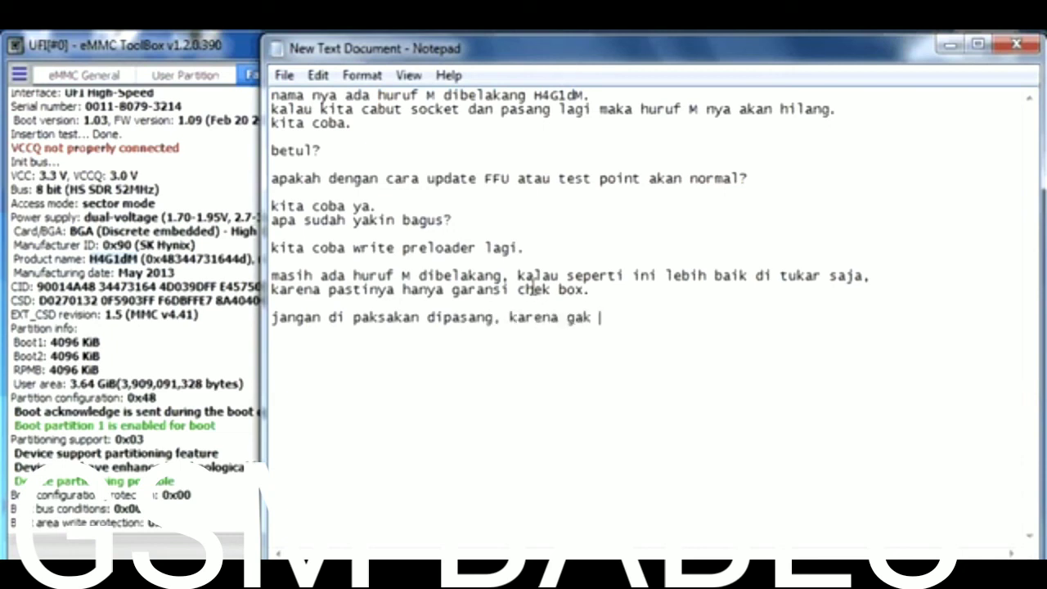
pyautogui.write('akan tahan l')
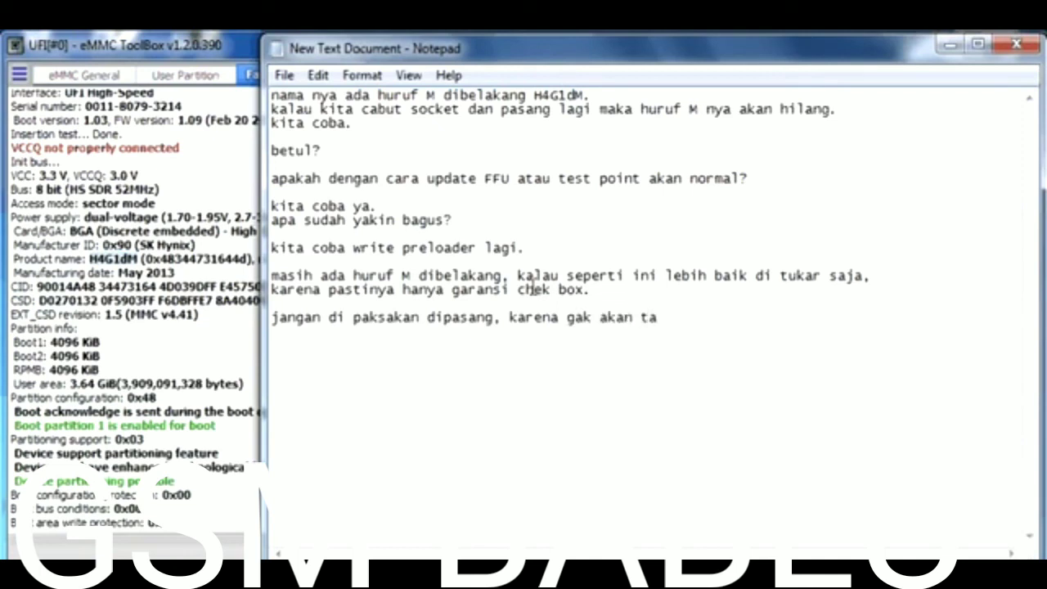